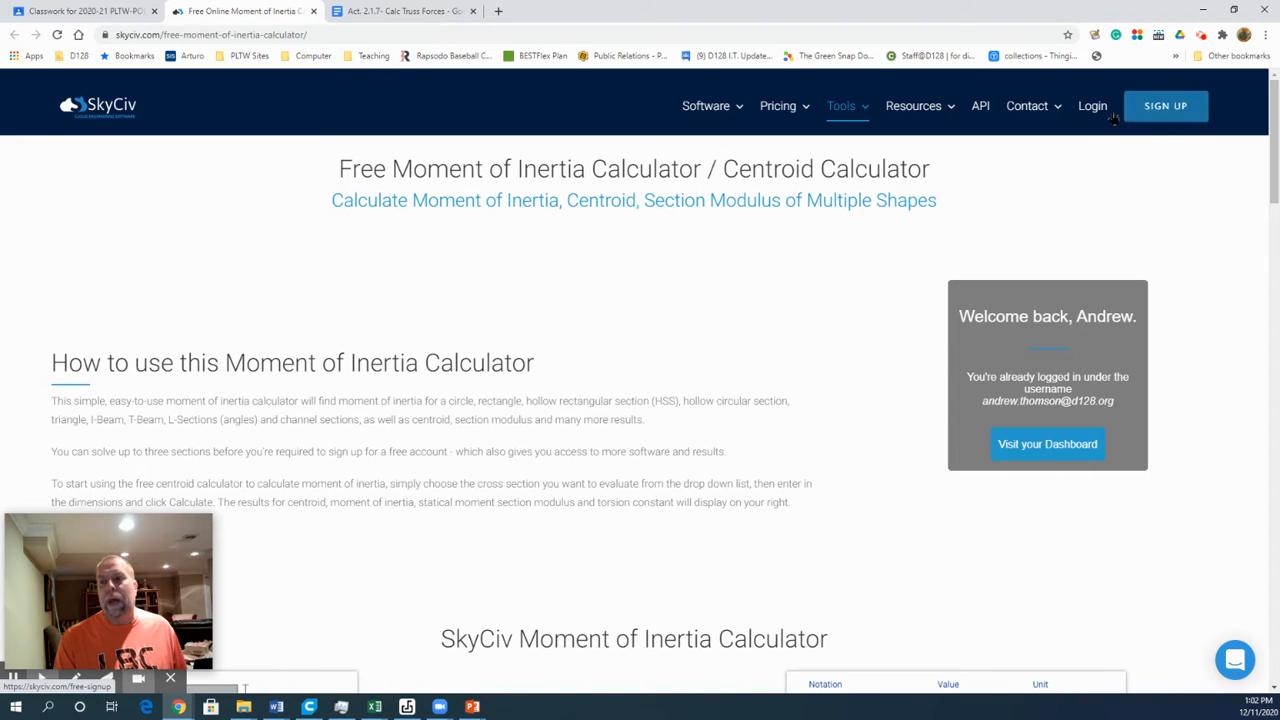
Step: Open the SkyCiv dashboard from the calculator page and show all available software
click(1094, 116)
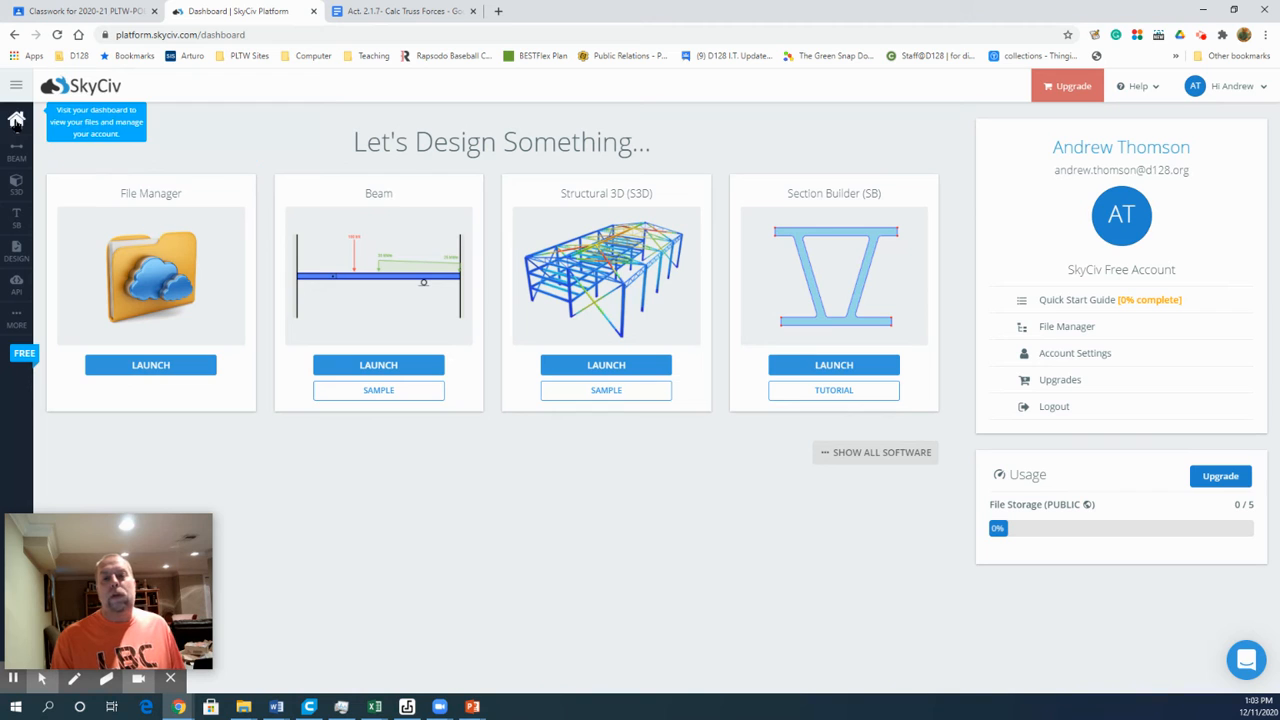
click(857, 455)
scroll(828, 453, down, 3)
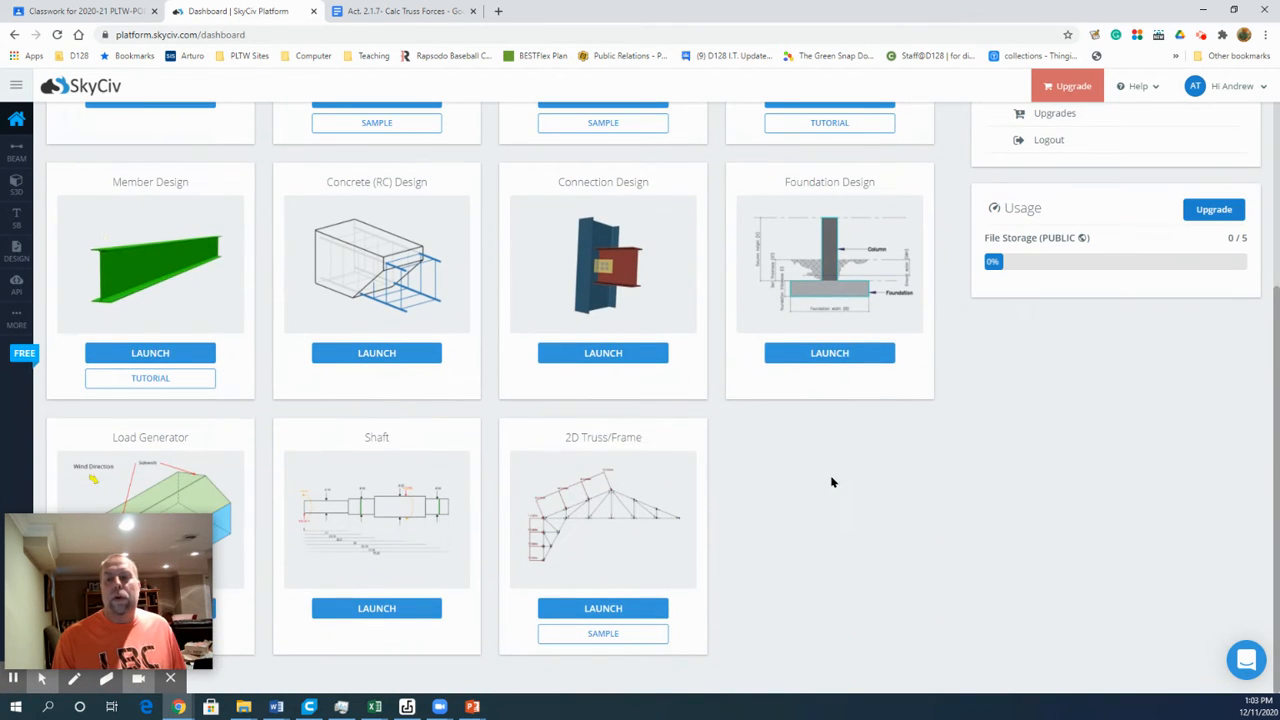
Step: Launch the 2D Truss/Frame software with SkyCiv Truss (2D) as the chosen program
click(620, 505)
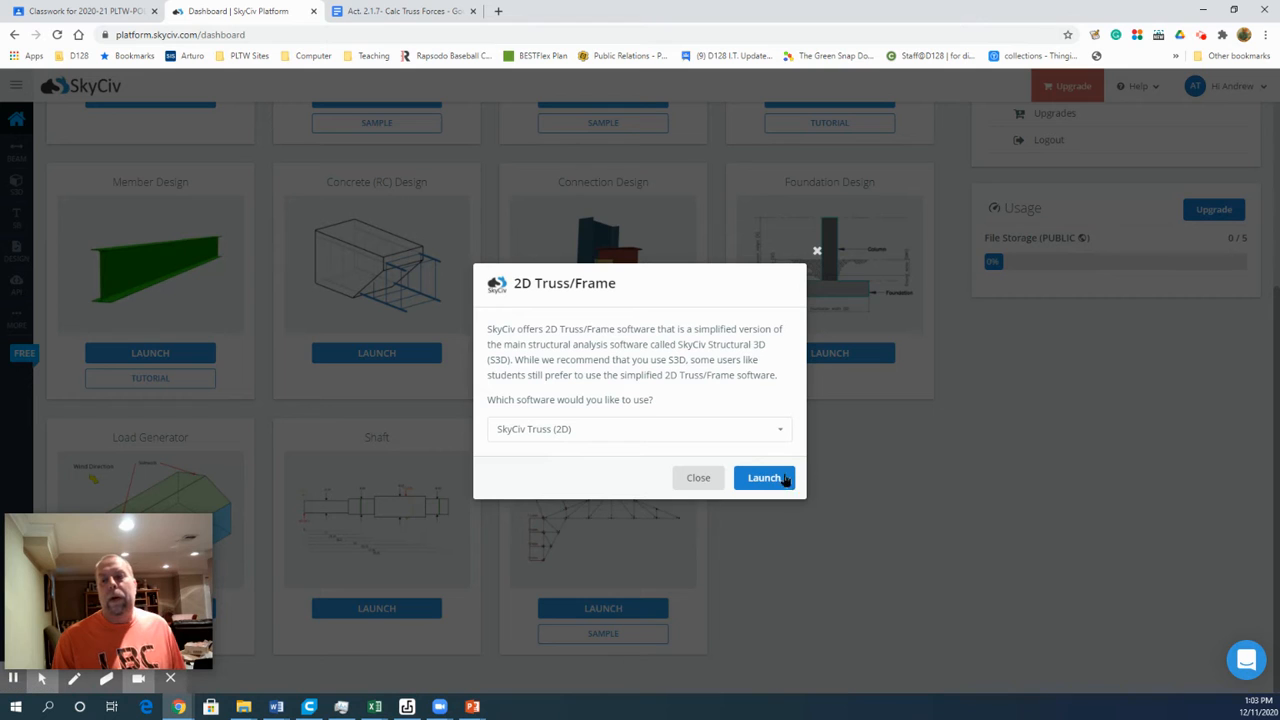
click(714, 479)
click(612, 610)
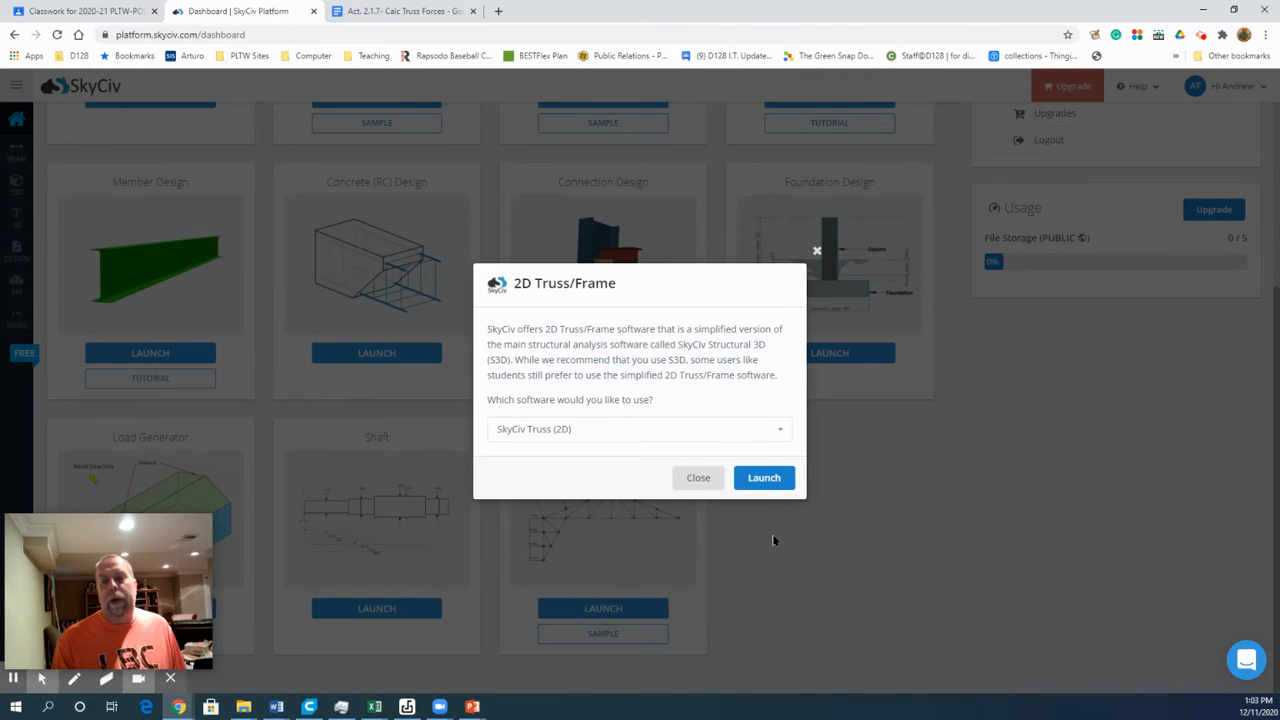
click(770, 478)
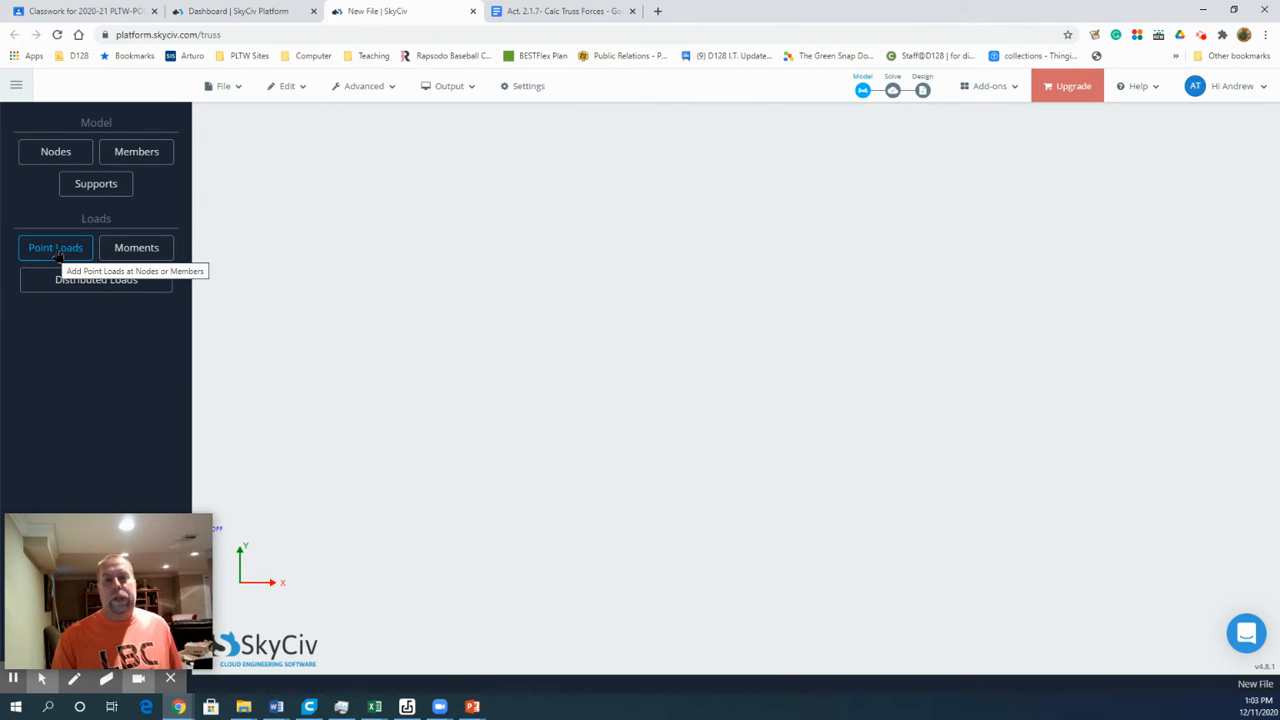
Step: Review the dimensions, supports and load of truss problem 4 in the Act. 2.1.7 Google Doc and return to the new truss file
click(577, 10)
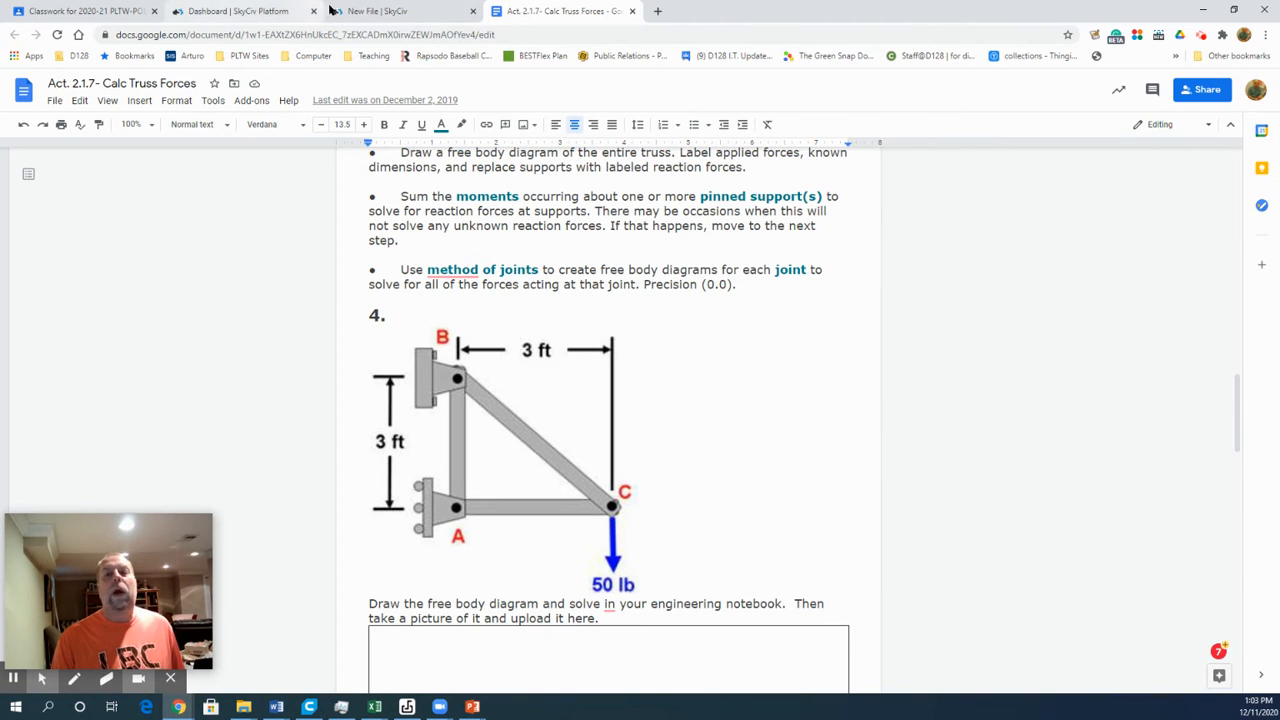
click(392, 12)
click(55, 151)
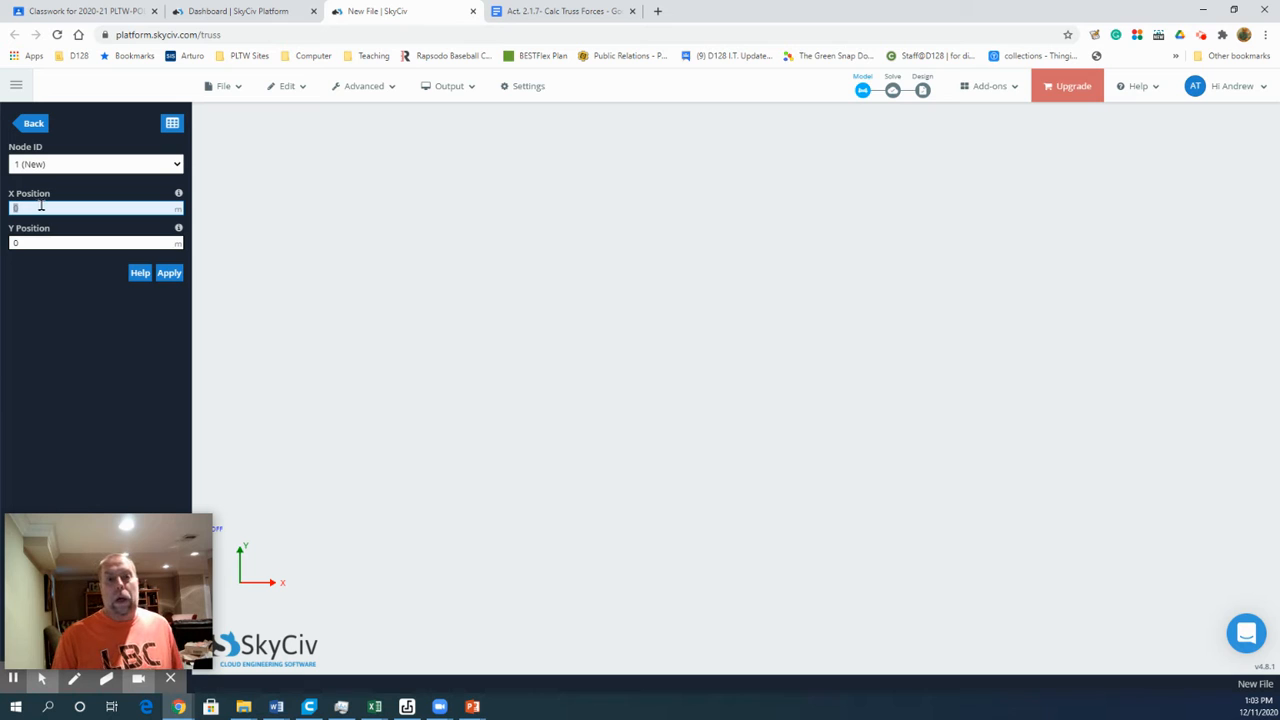
click(33, 123)
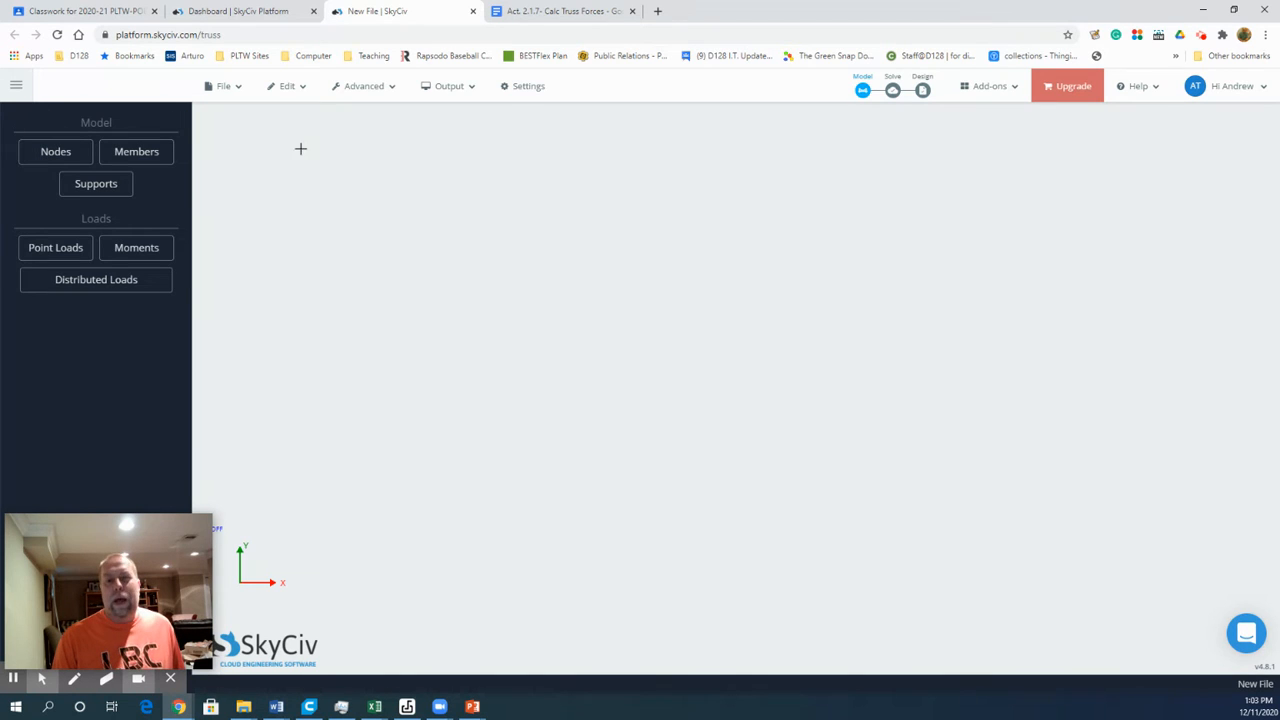
Step: Change the truss file's unit system to Imperial and save the settings
click(528, 88)
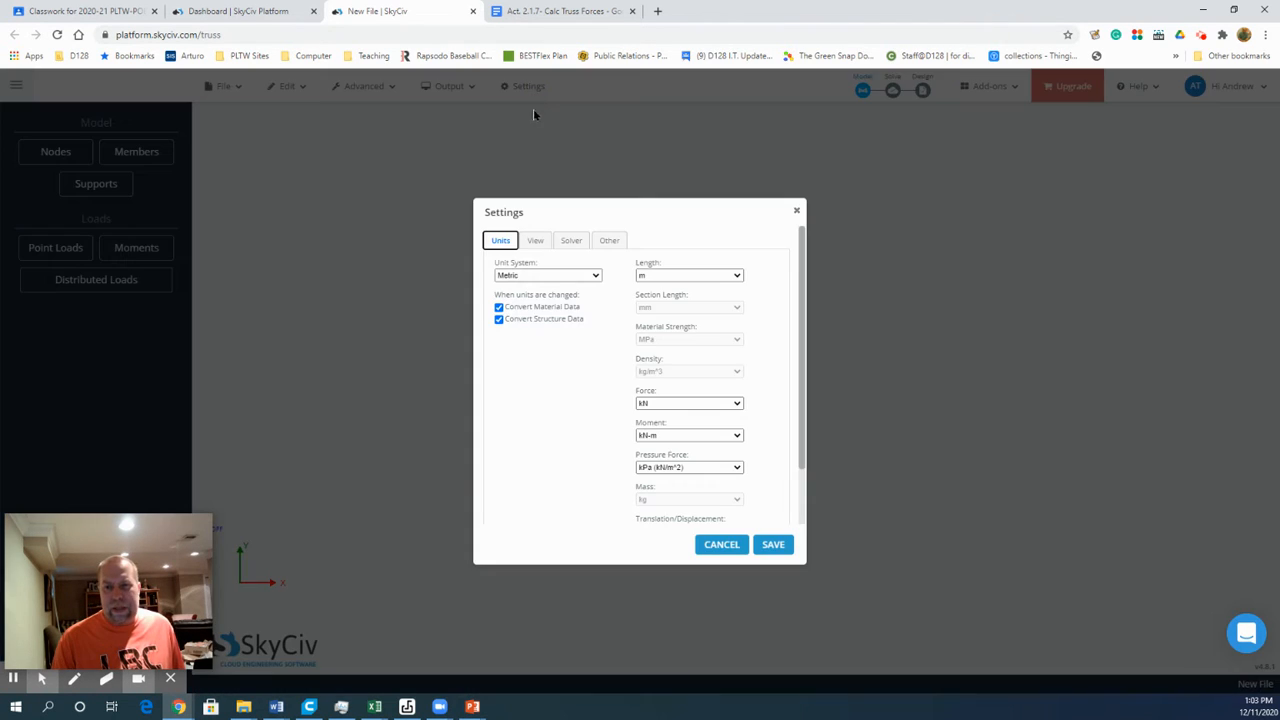
click(543, 276)
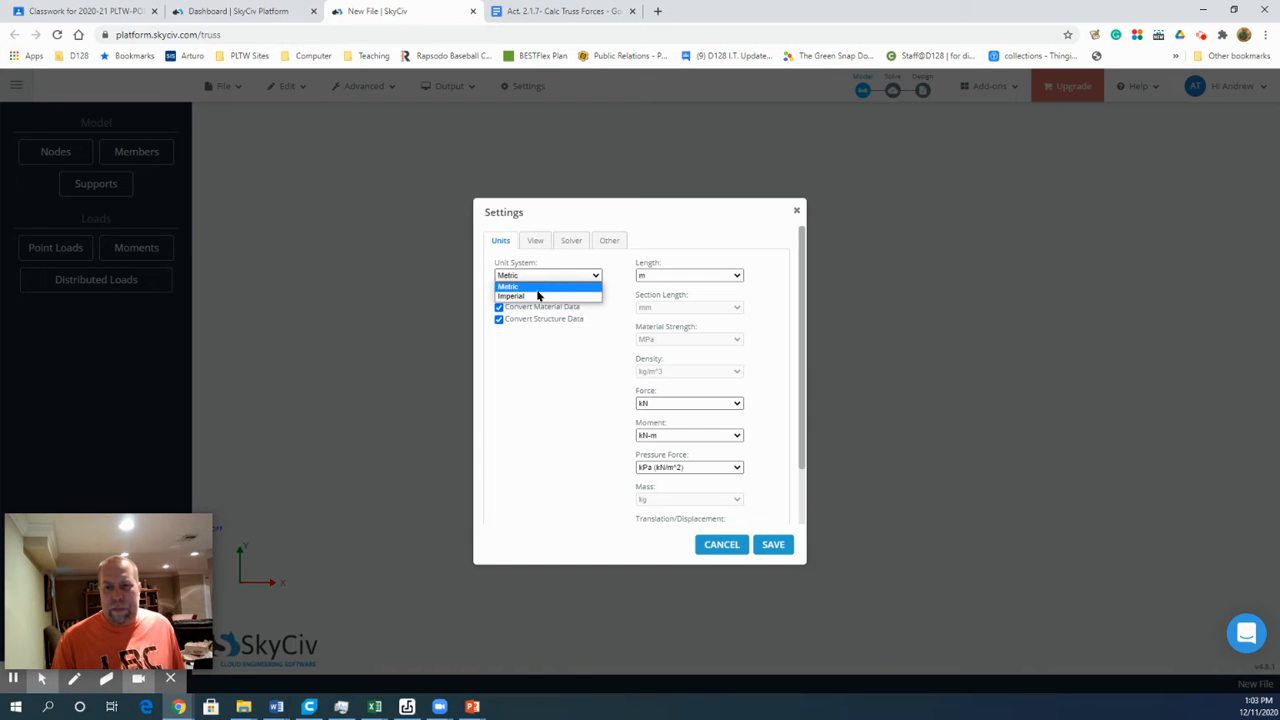
click(535, 297)
click(774, 544)
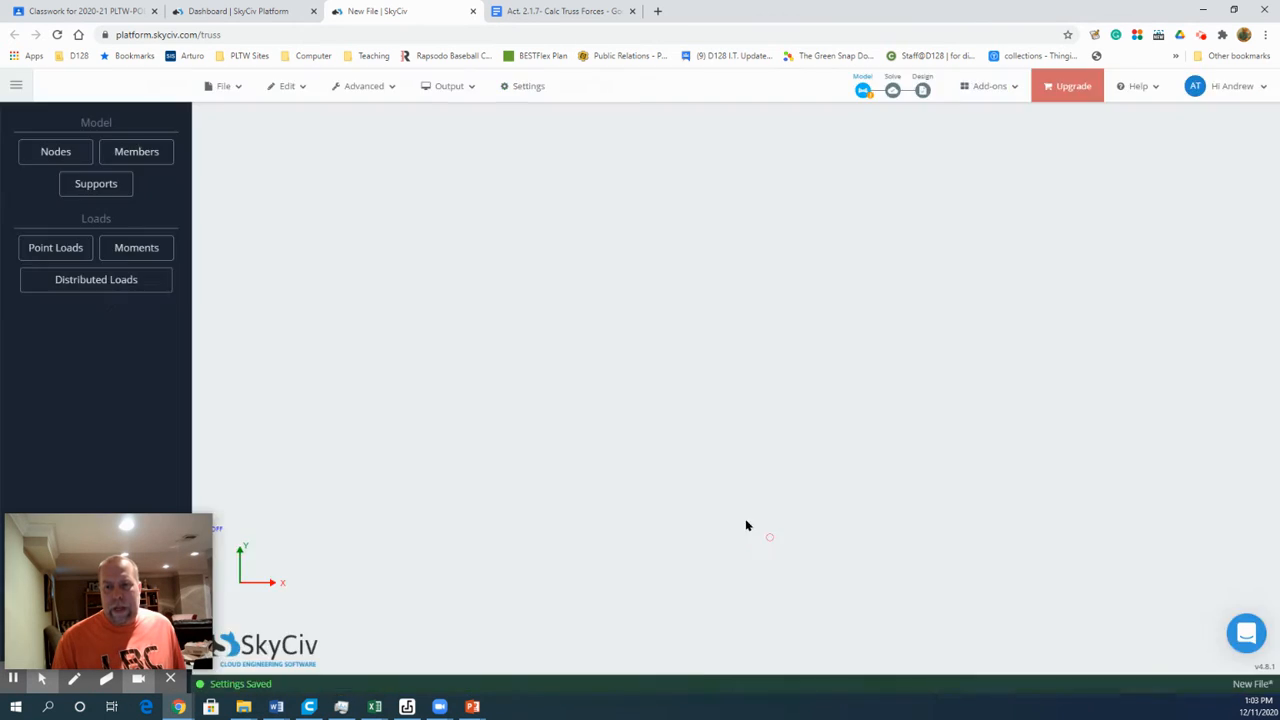
click(776, 547)
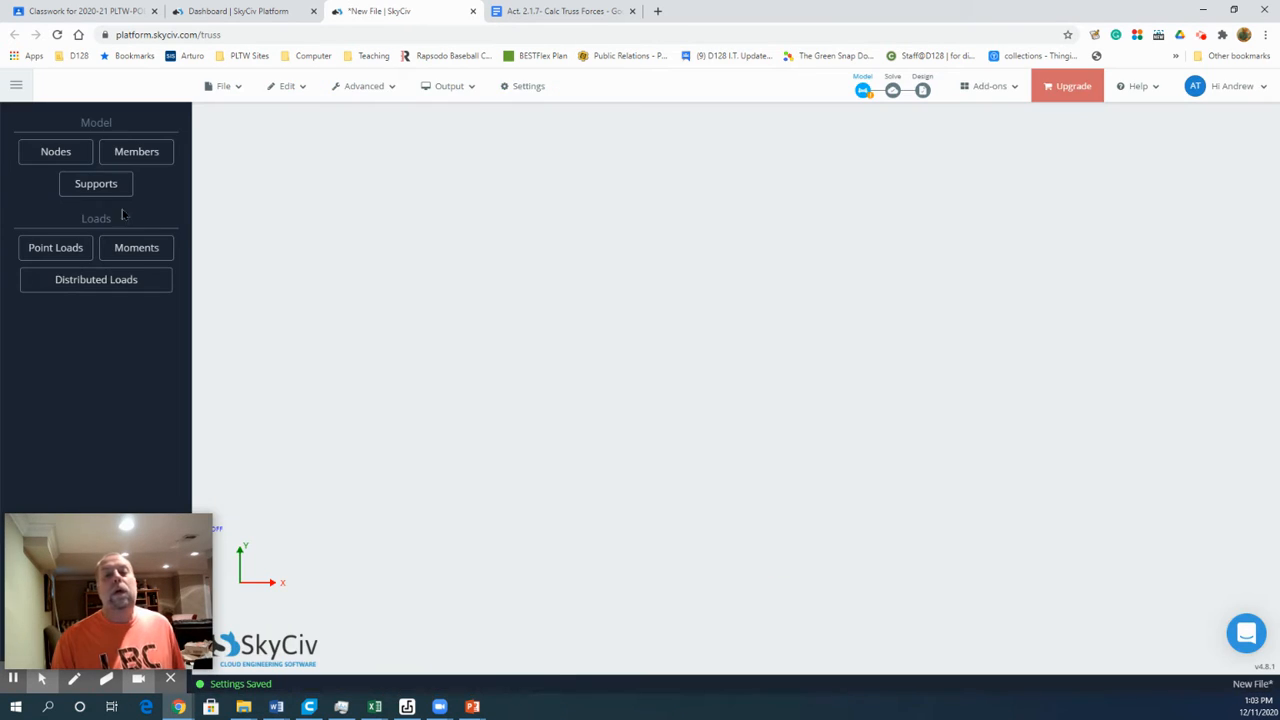
Step: Create three truss nodes: node 1 at (0, 0), node 2 at (0, 3) and node 3 at (3, 0) ft
click(56, 154)
click(52, 206)
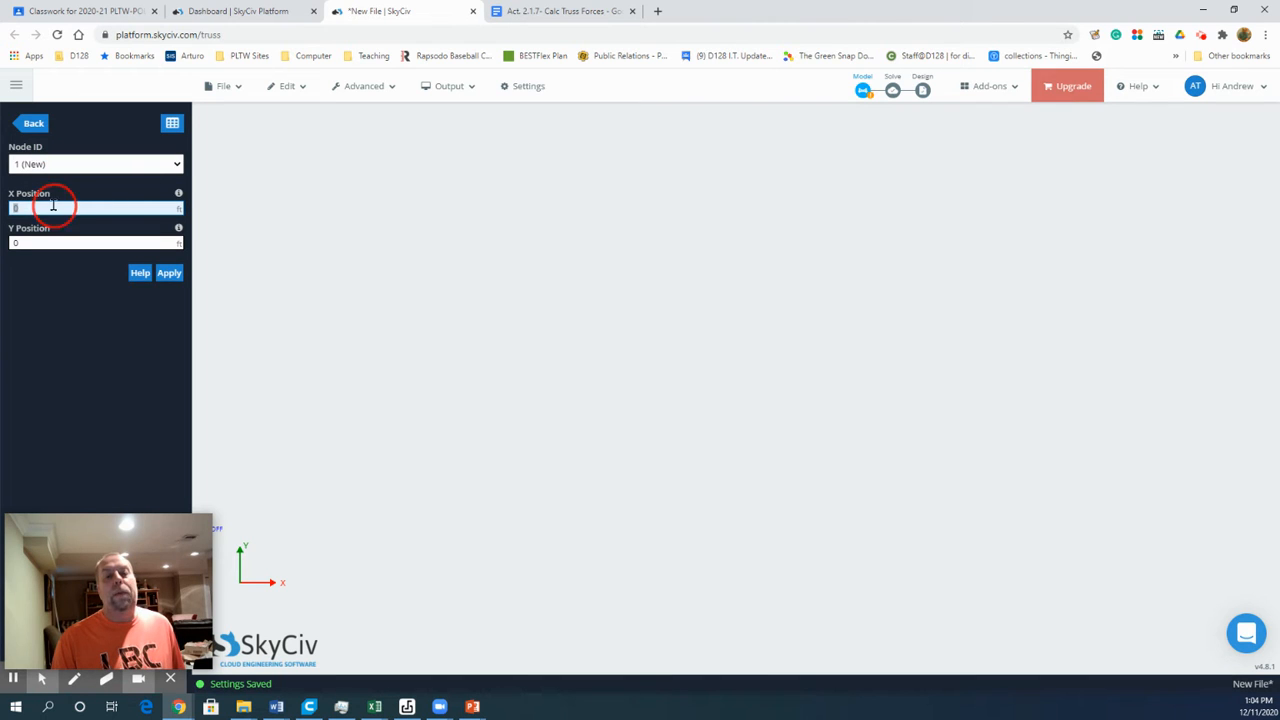
click(169, 273)
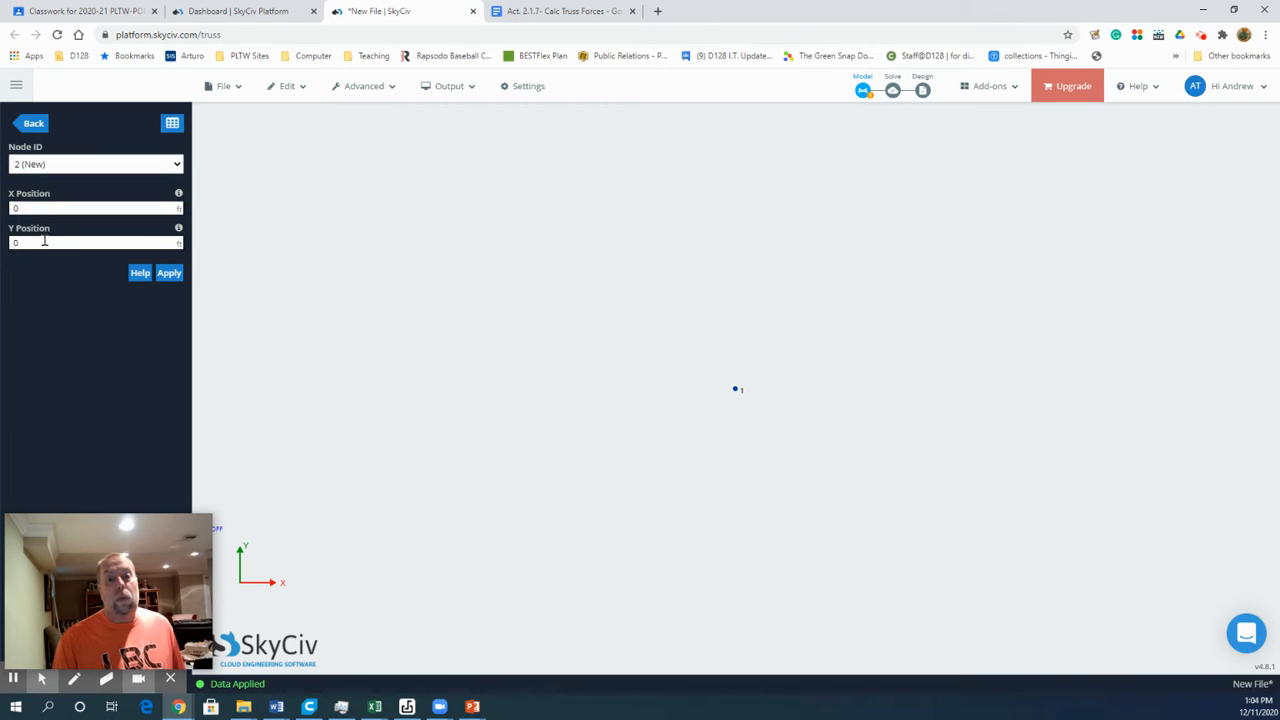
click(42, 241)
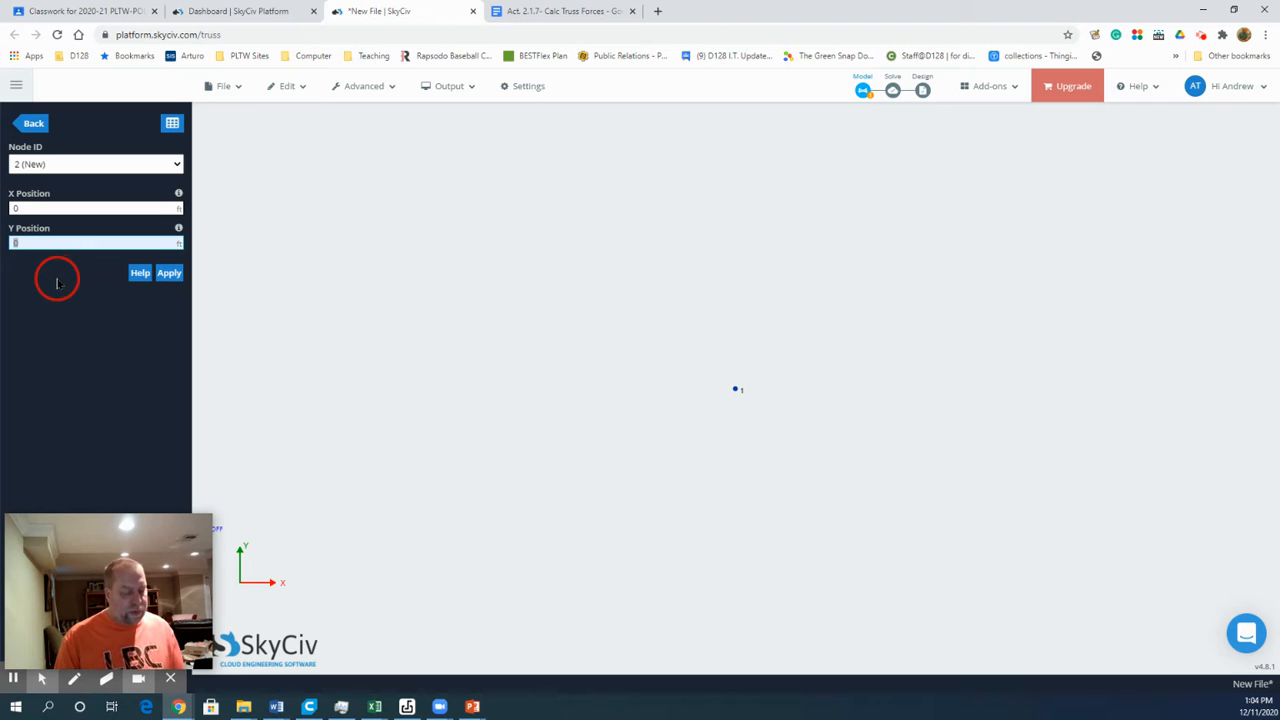
click(169, 273)
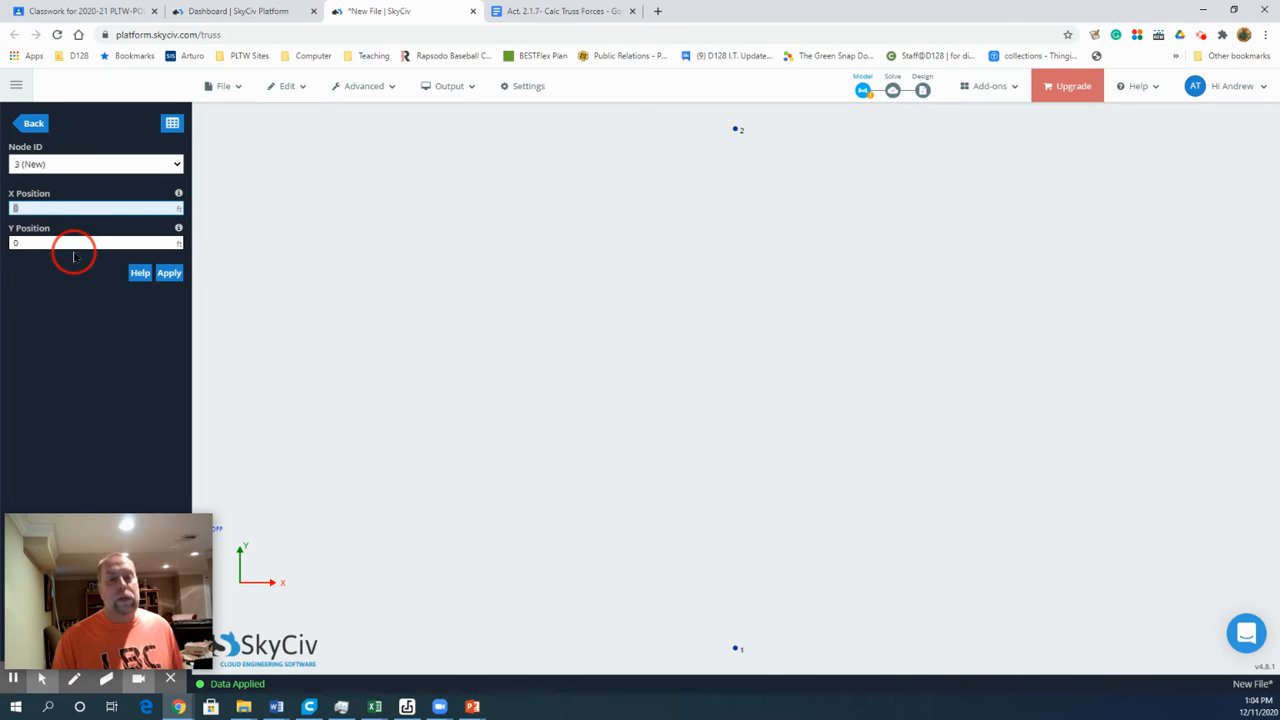
click(170, 276)
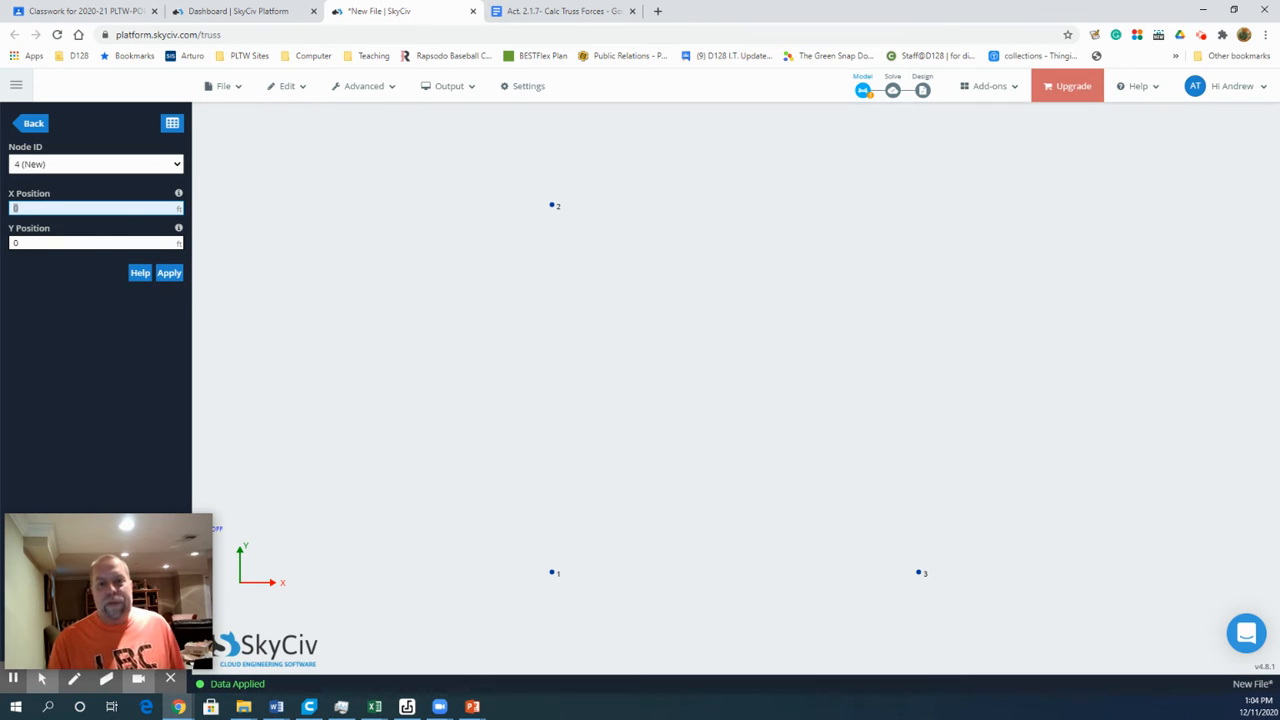
click(28, 123)
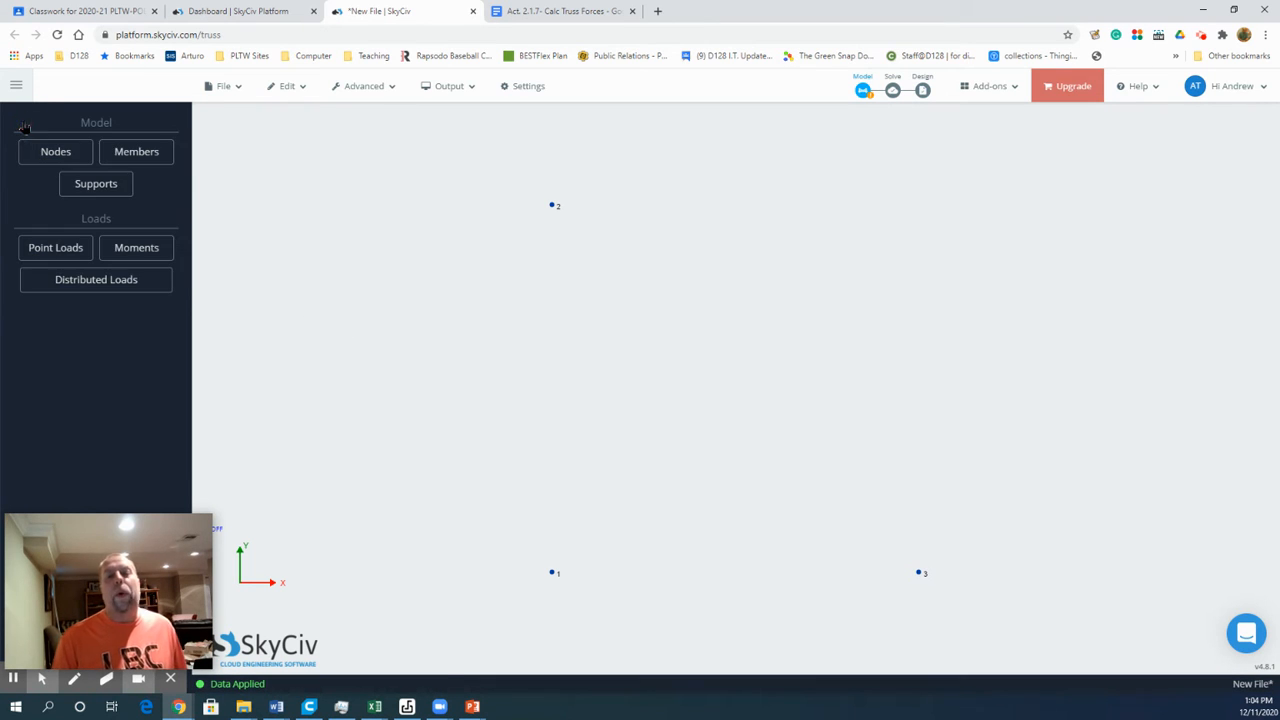
Step: Add the vertical truss member from node 1 to node 2 with type Normal
click(136, 157)
click(94, 226)
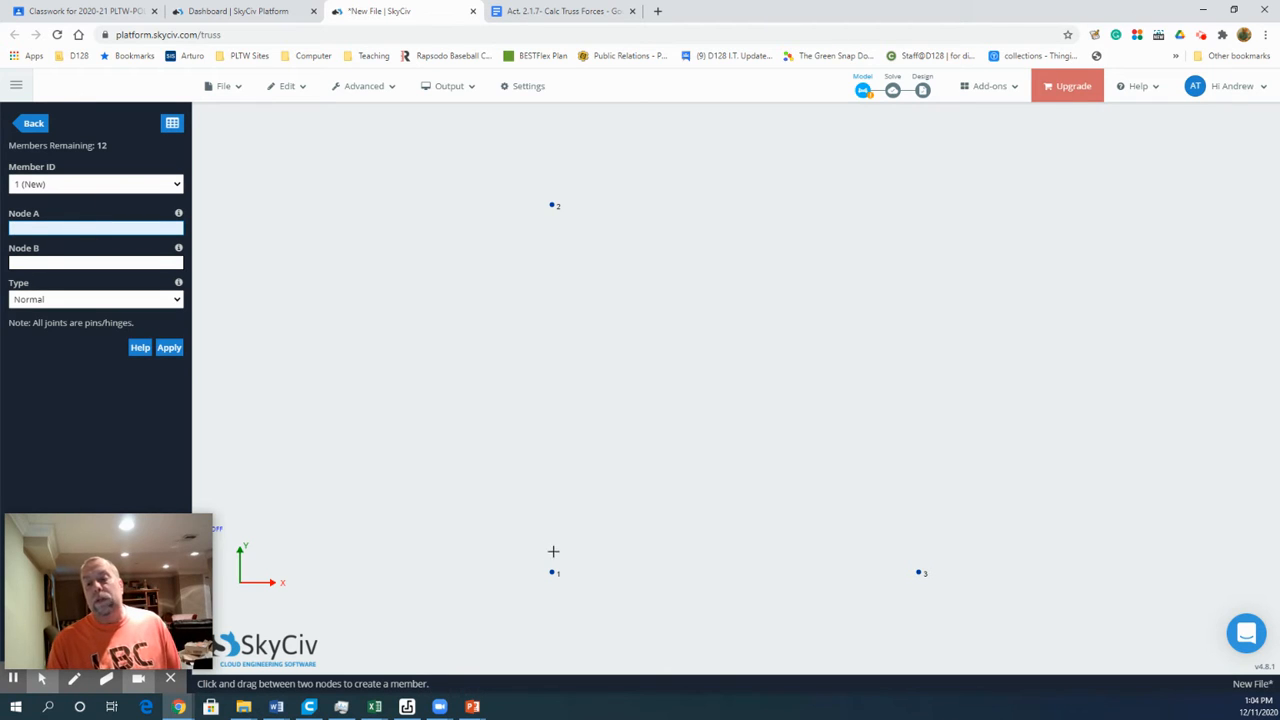
click(552, 572)
click(44, 263)
text(2)
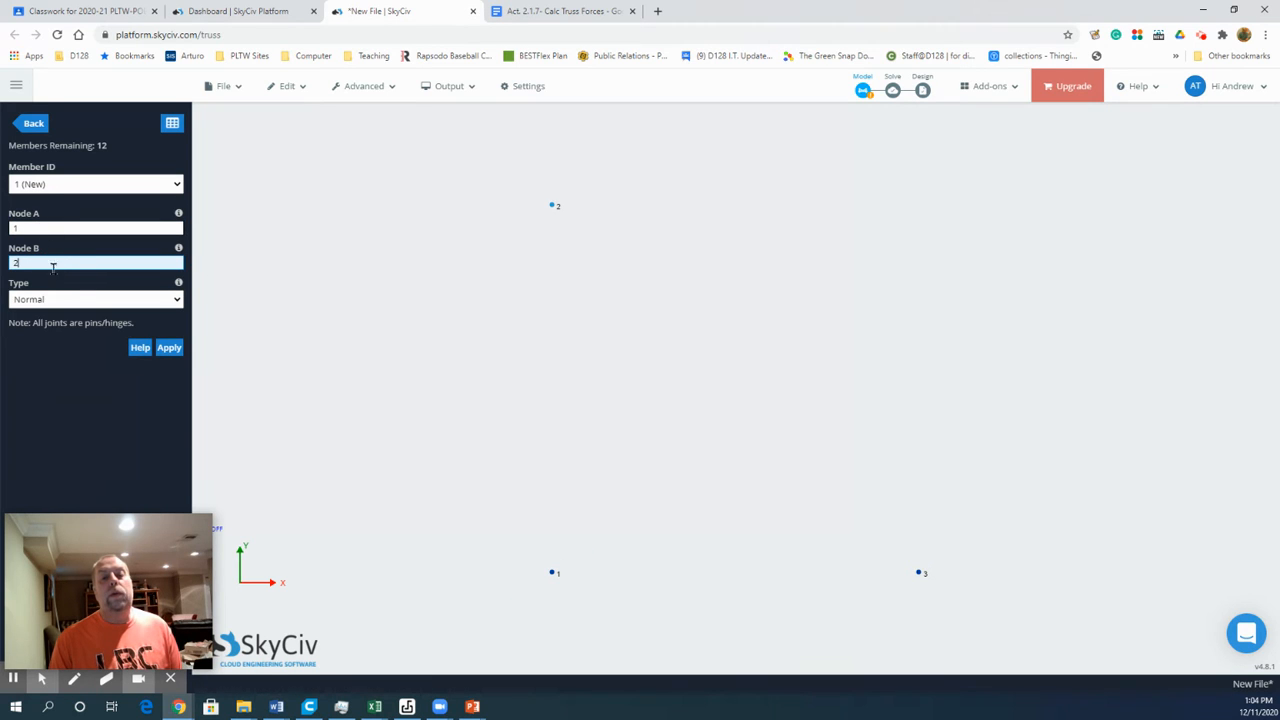
click(171, 349)
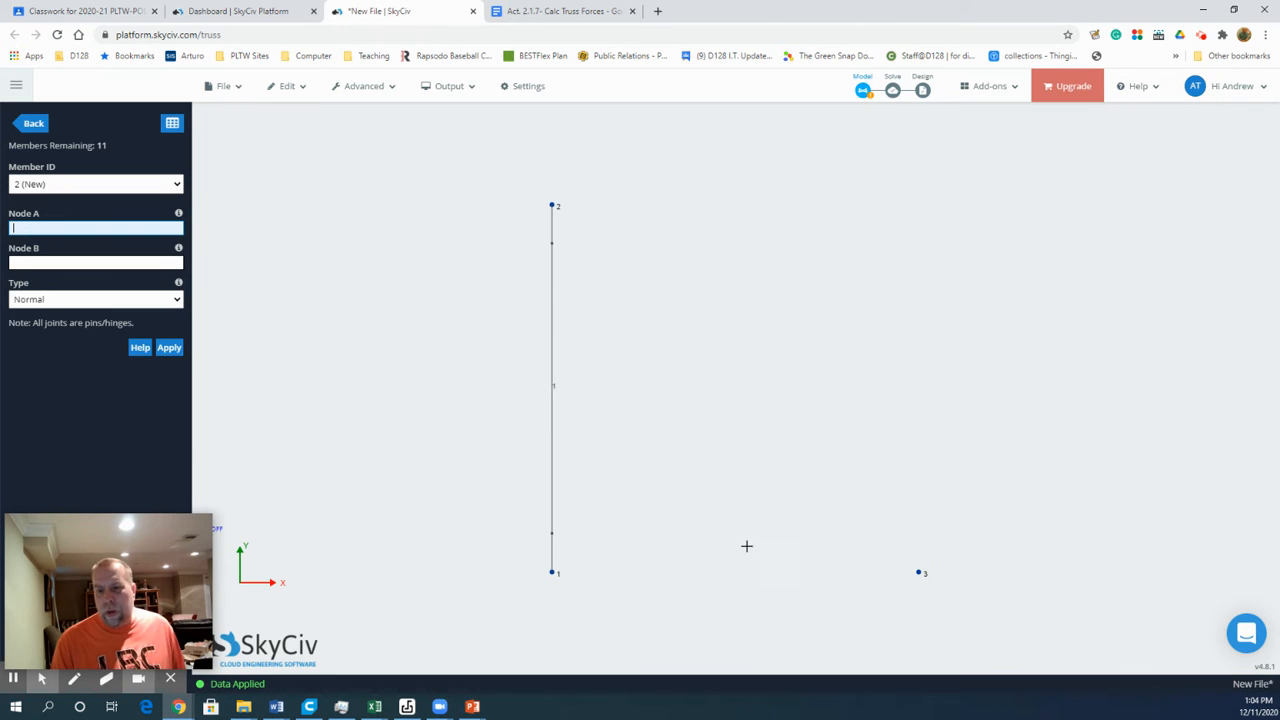
Step: Add the horizontal truss member from node 1 to node 3
click(95, 224)
text(1)
click(80, 262)
text(3)
click(170, 347)
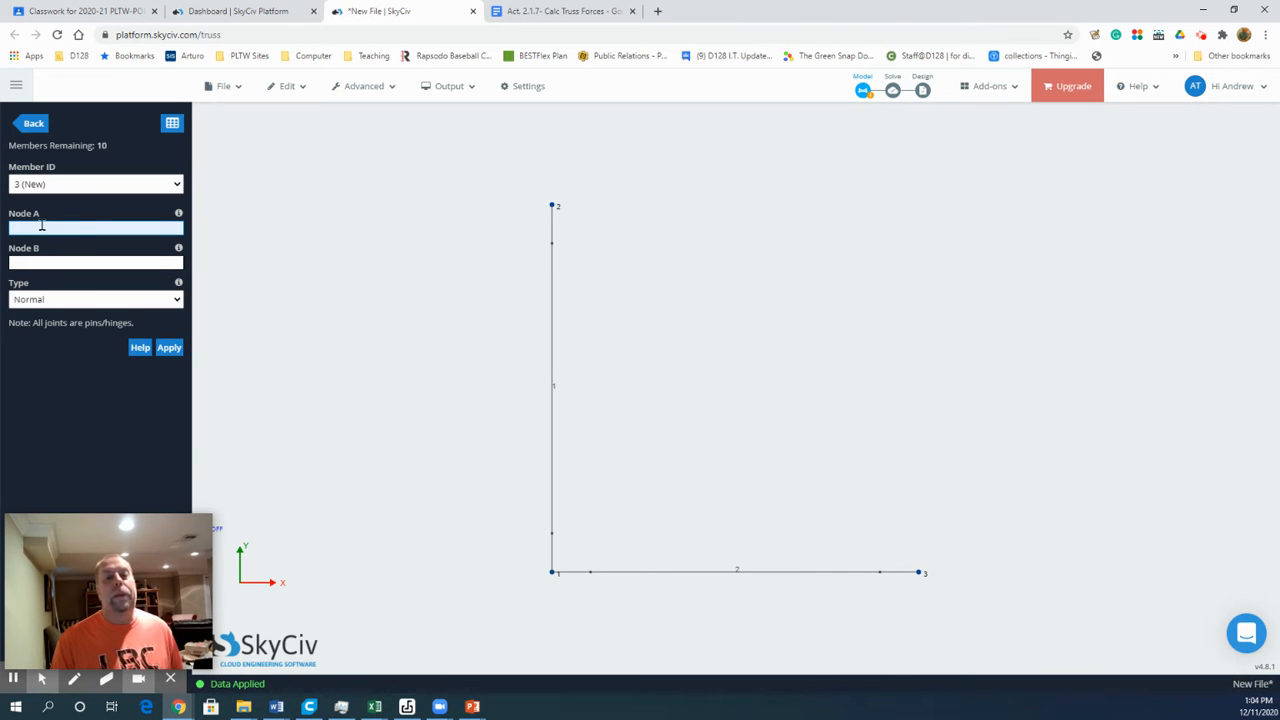
Step: Add the diagonal truss member from node 2 to node 3 and finish entering members
text(2)
click(52, 262)
text(3)
click(167, 348)
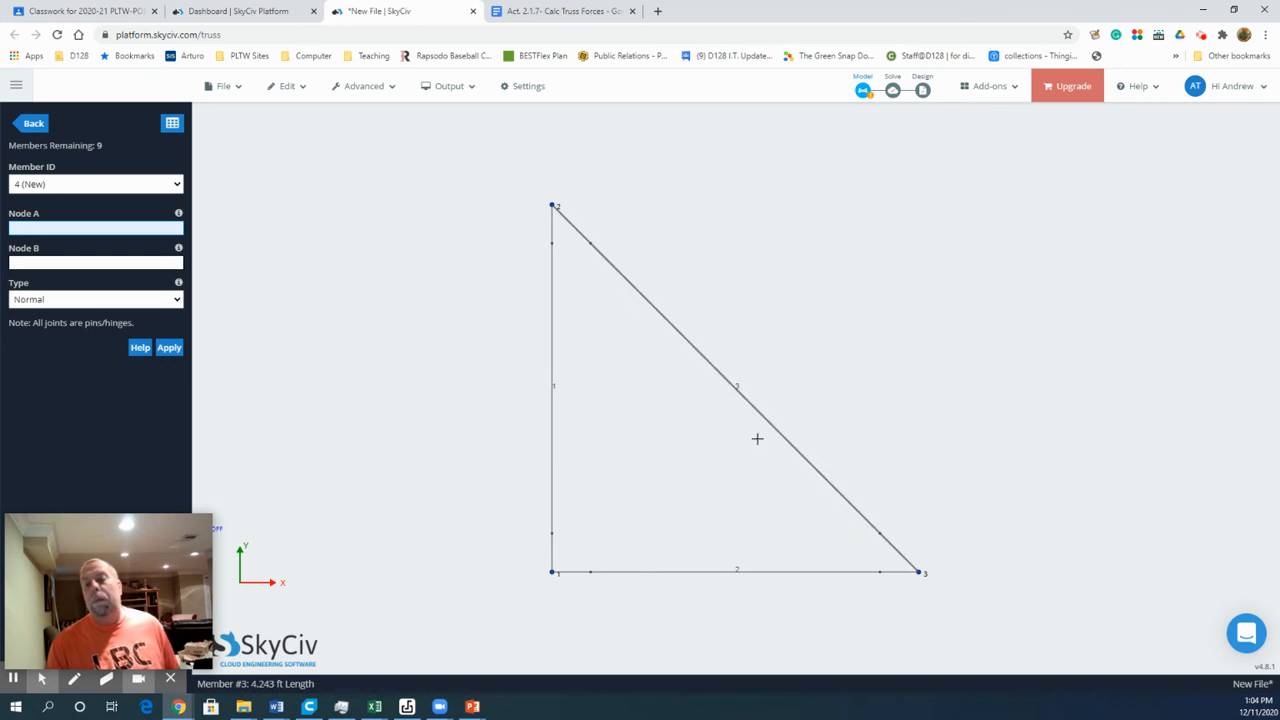
click(40, 122)
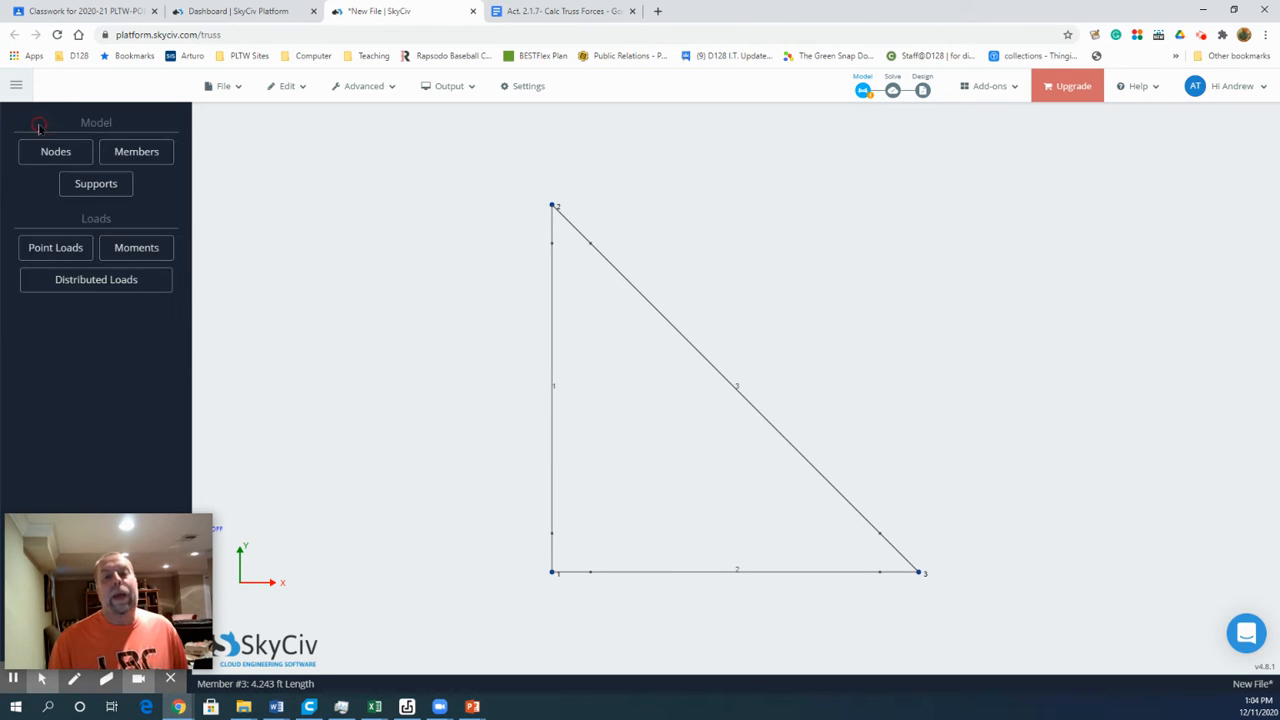
Step: Add a pin support with restraint code FFFFRR at node 2
click(105, 187)
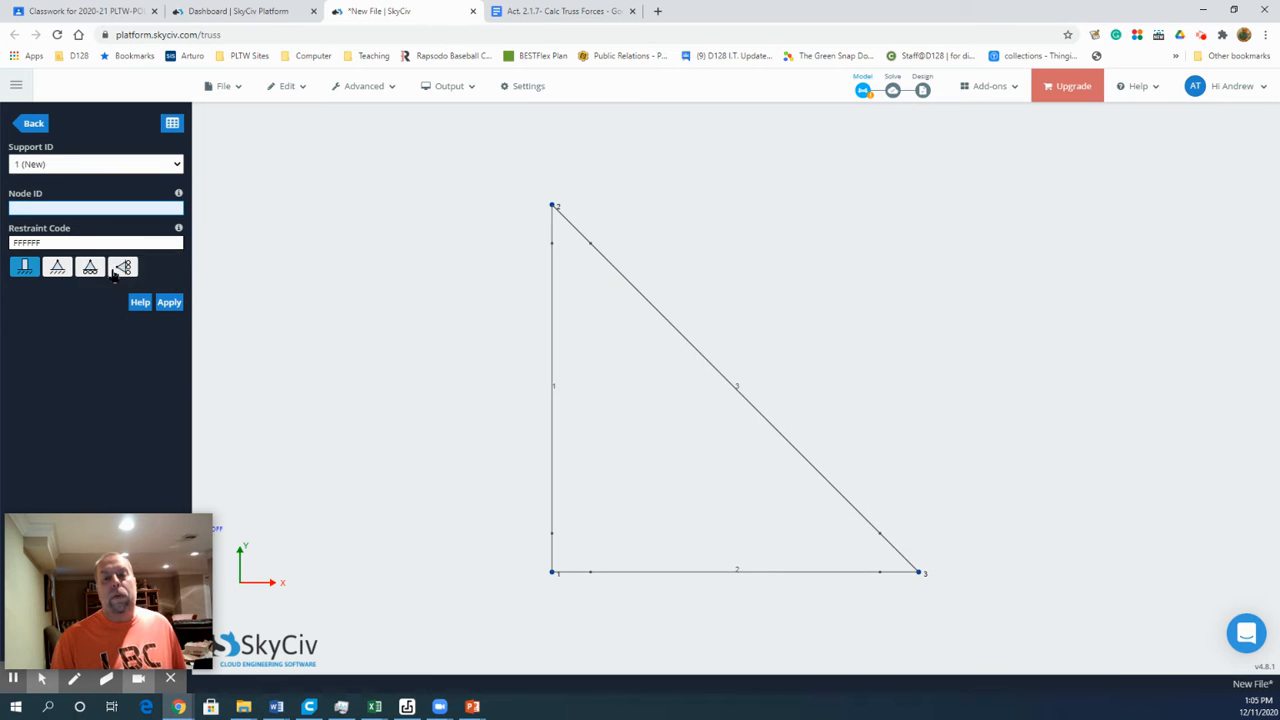
click(58, 268)
click(38, 207)
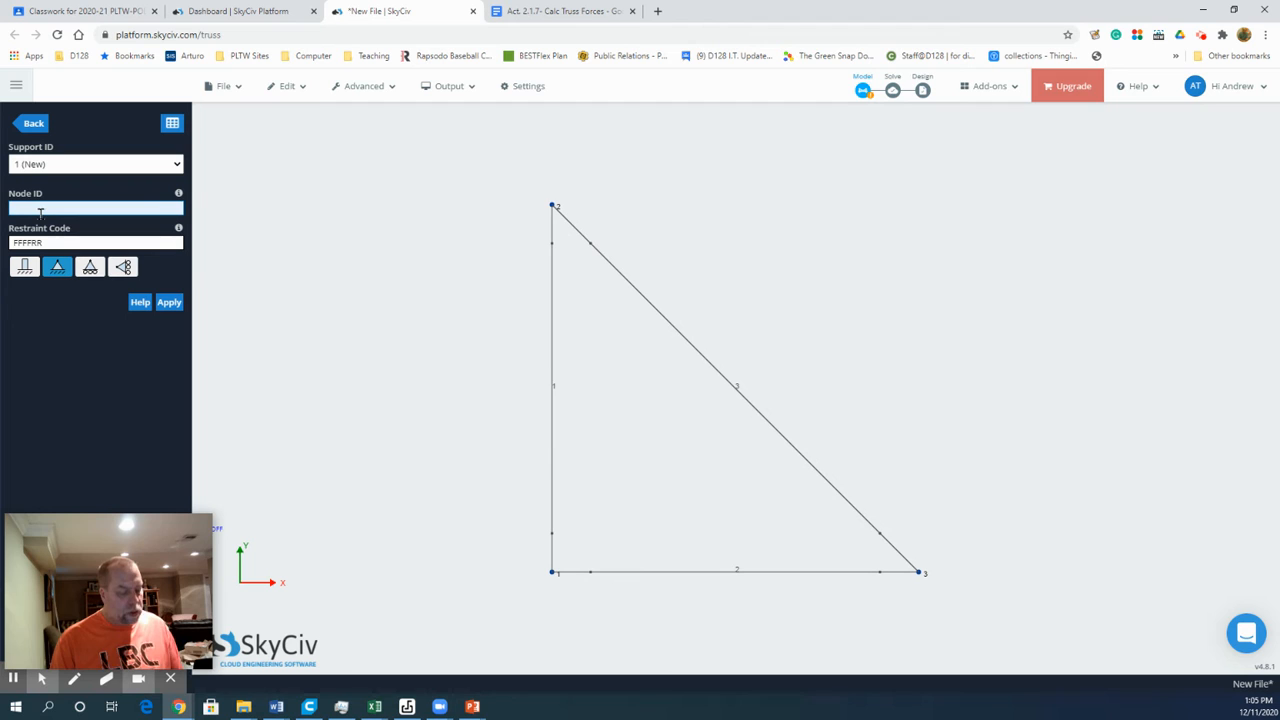
text(2)
click(169, 302)
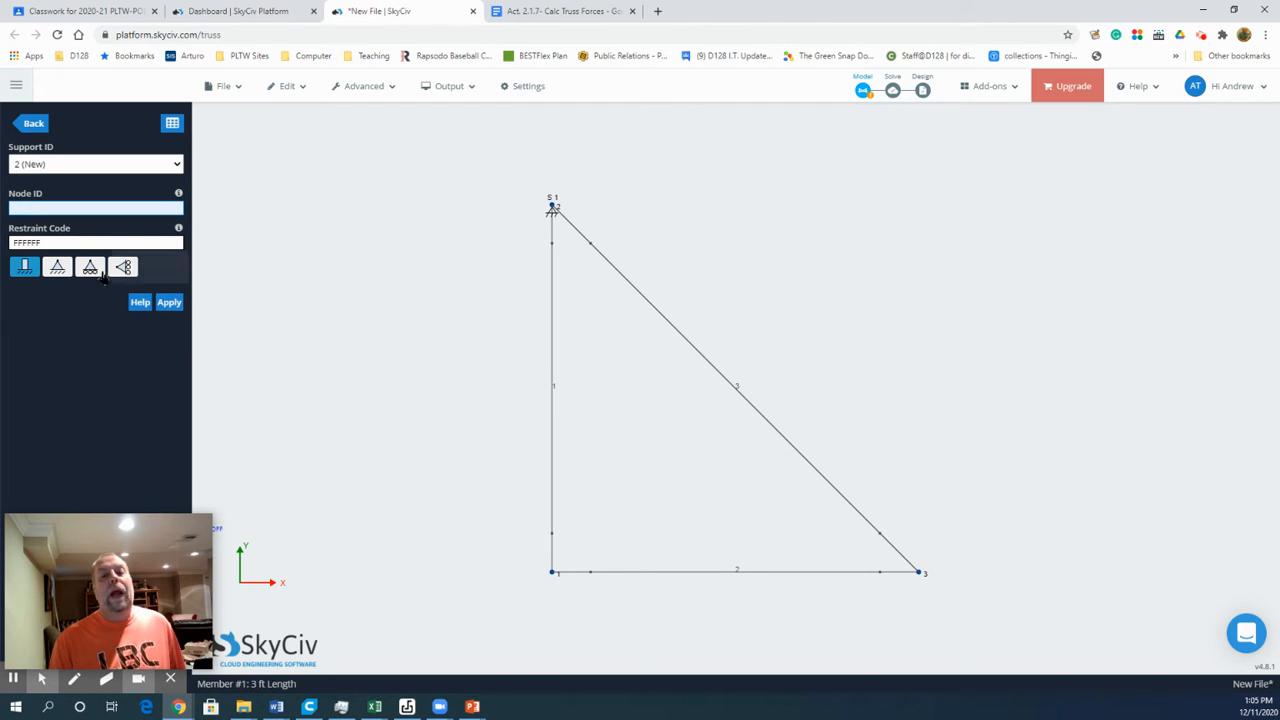
Step: Check the support at joint A in the Google Doc and add a vertically rolling support with restraint code FRFRRR at node 1
click(527, 10)
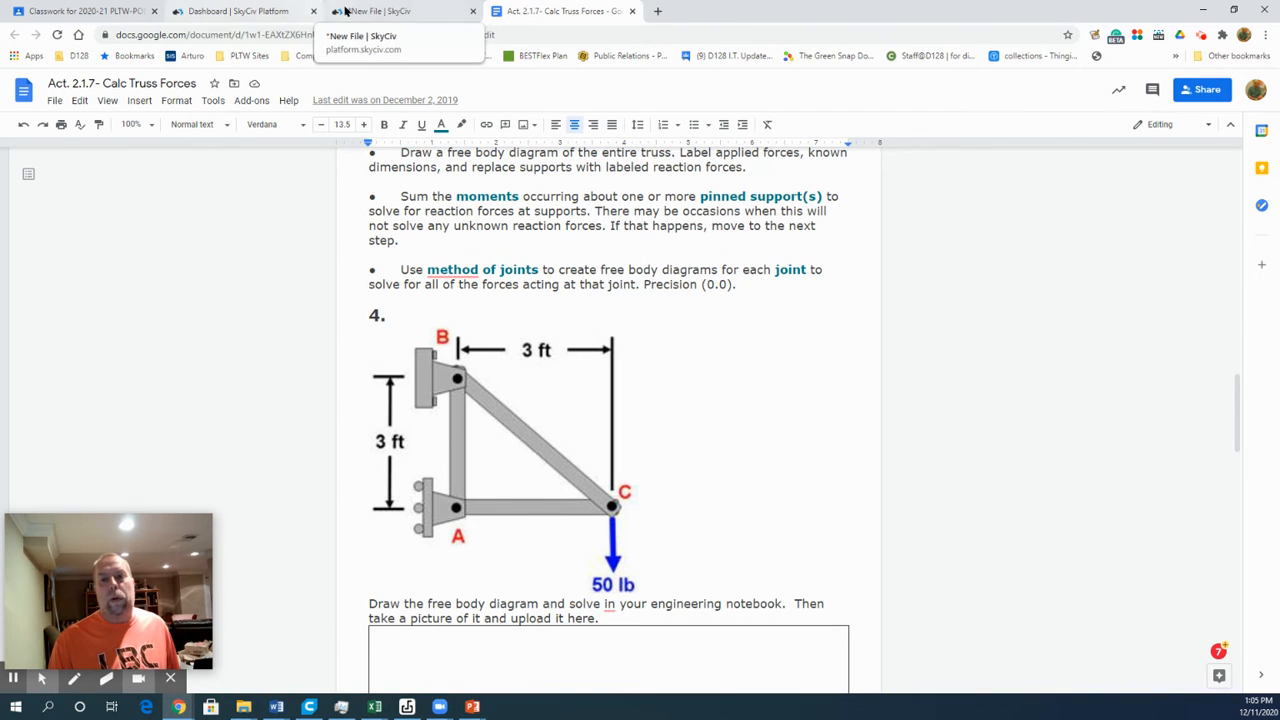
click(380, 11)
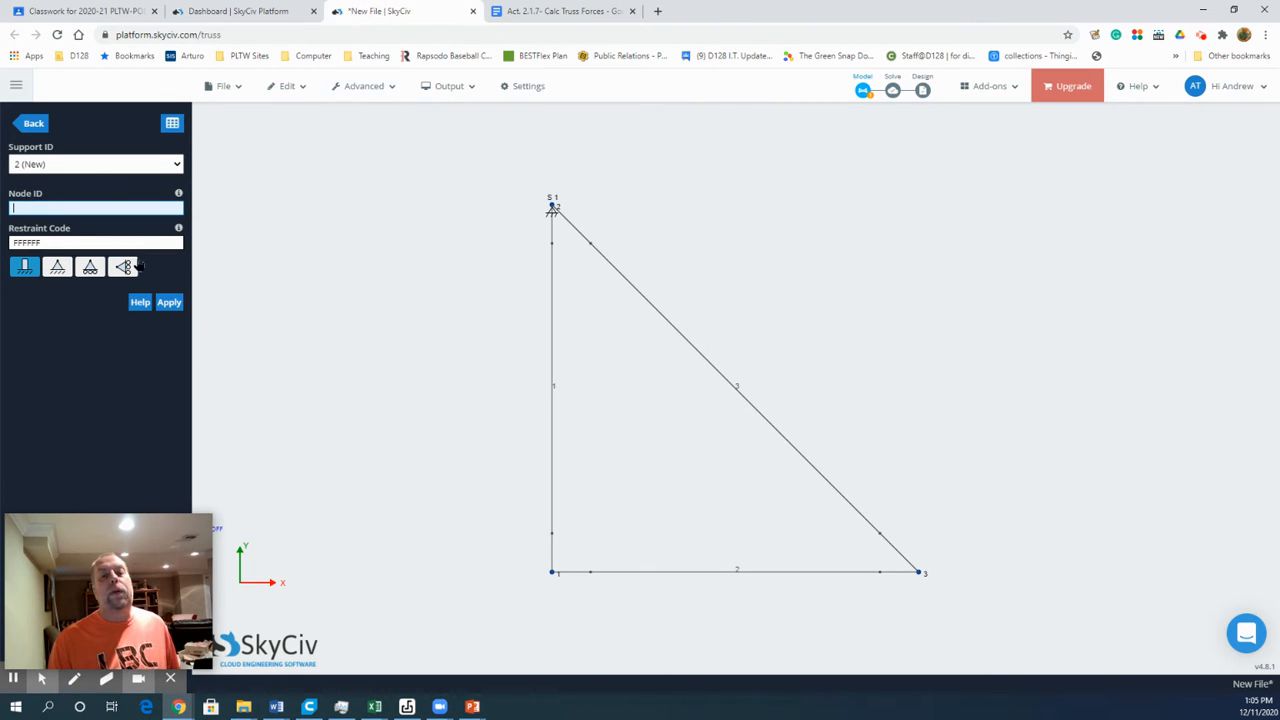
click(123, 268)
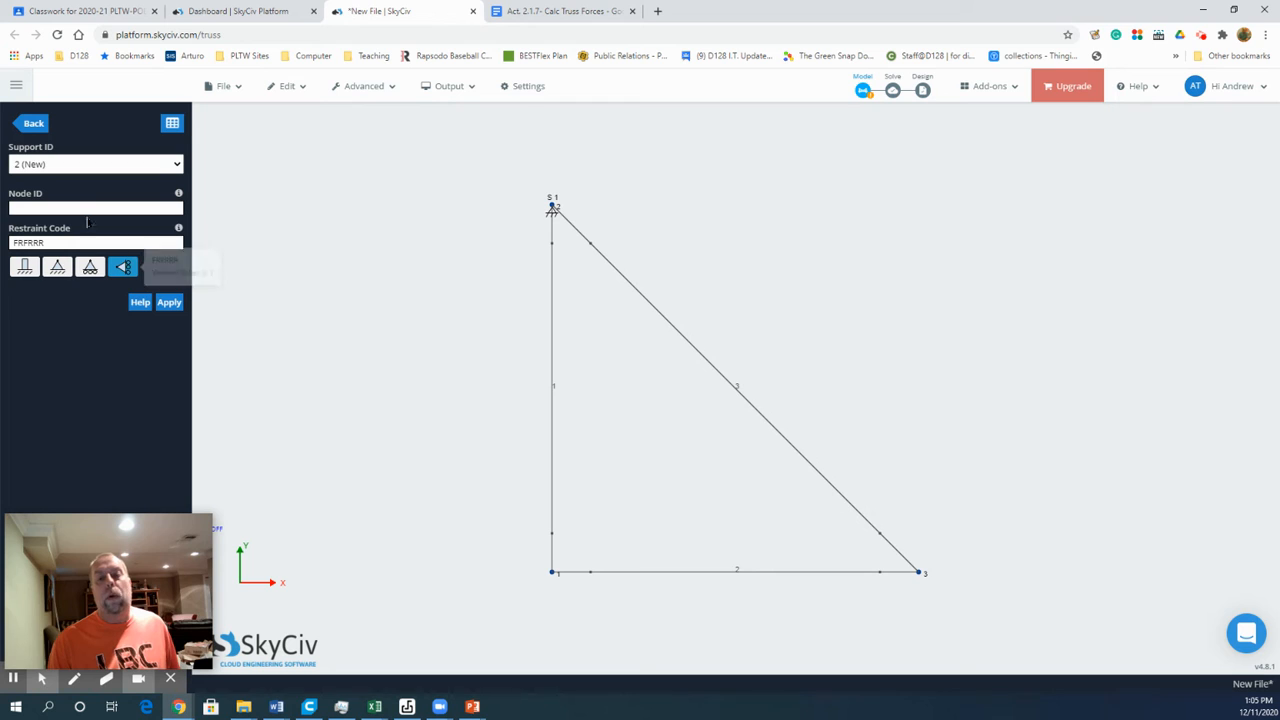
click(60, 209)
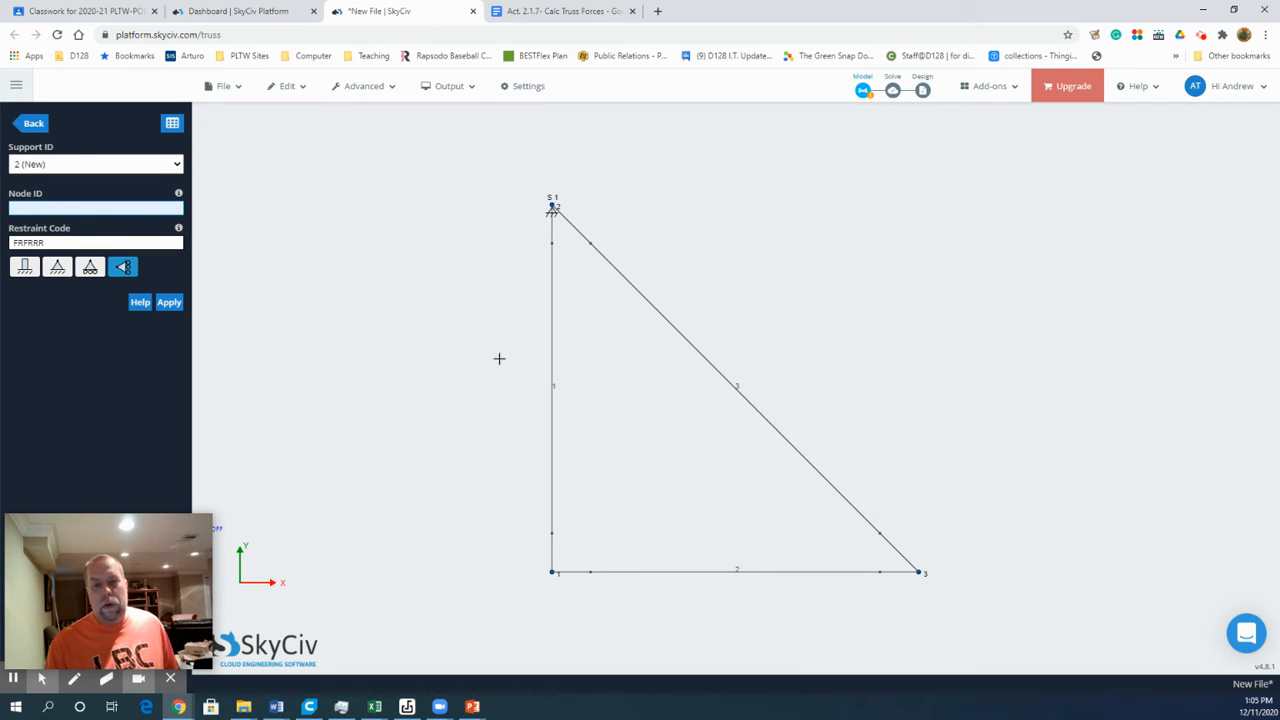
click(552, 572)
click(169, 302)
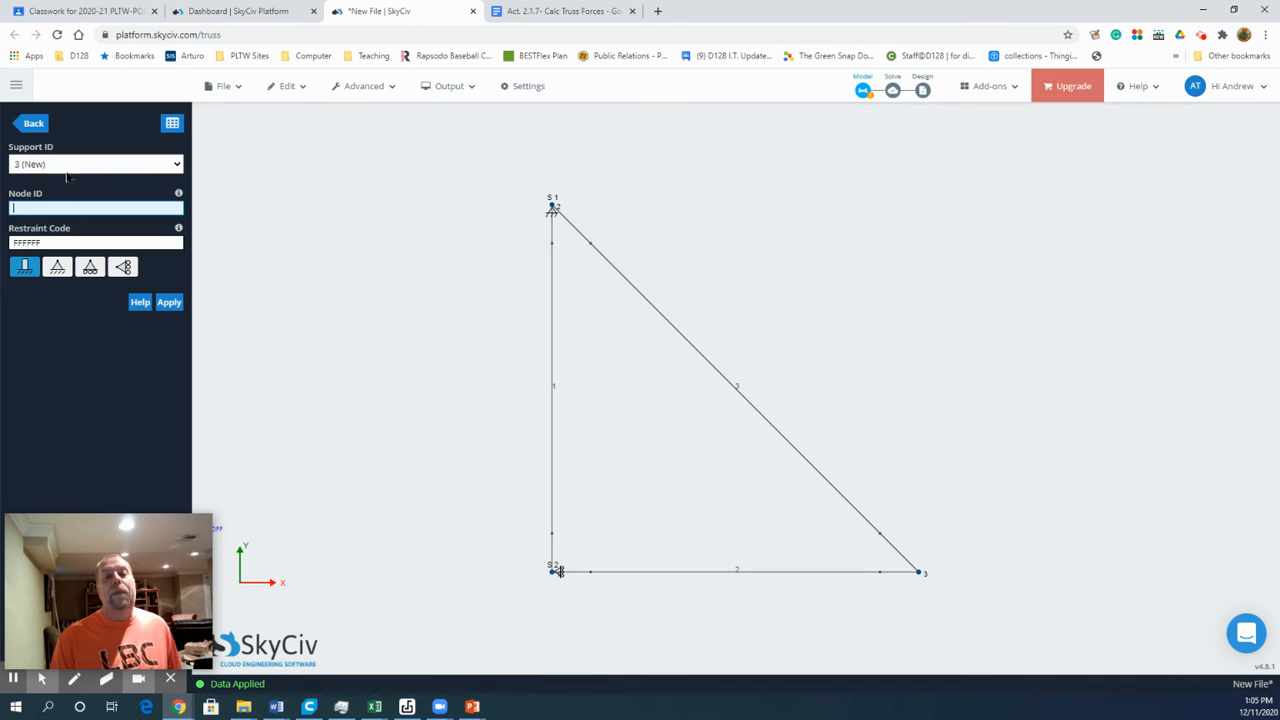
click(37, 124)
Step: Add a point load at node 3 with a Y magnitude of 50 kip
click(50, 250)
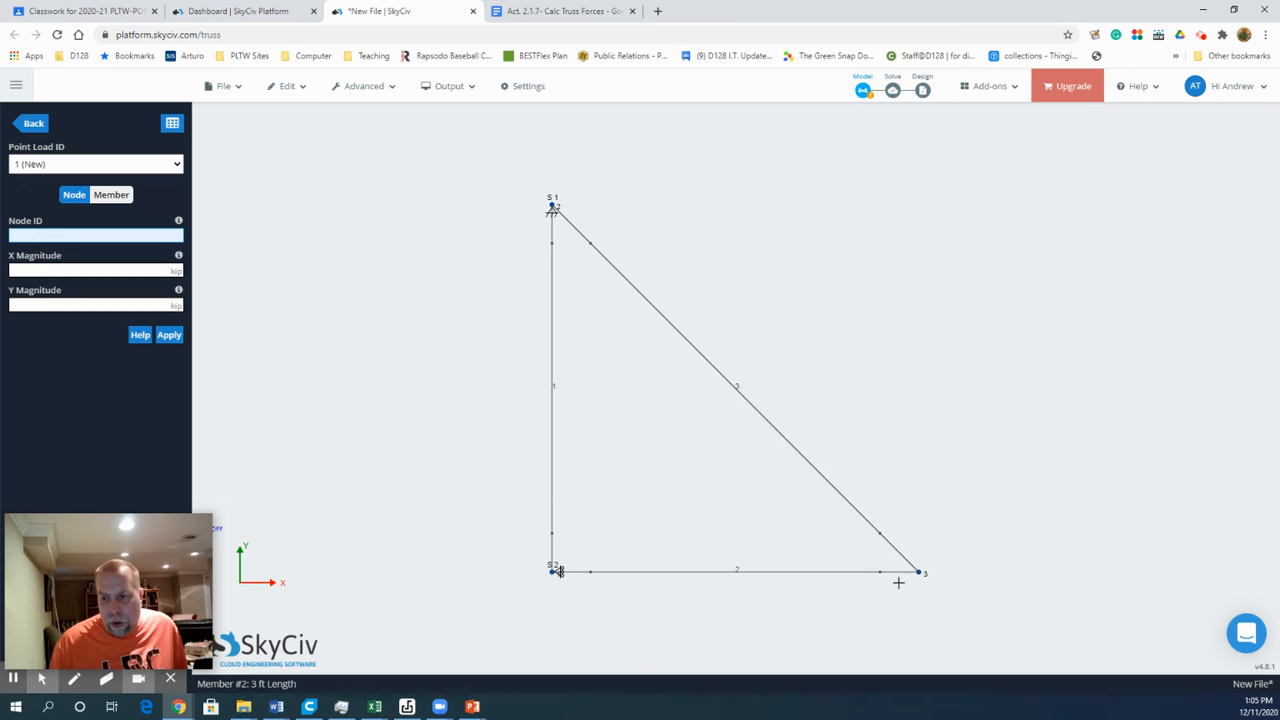
text(3)
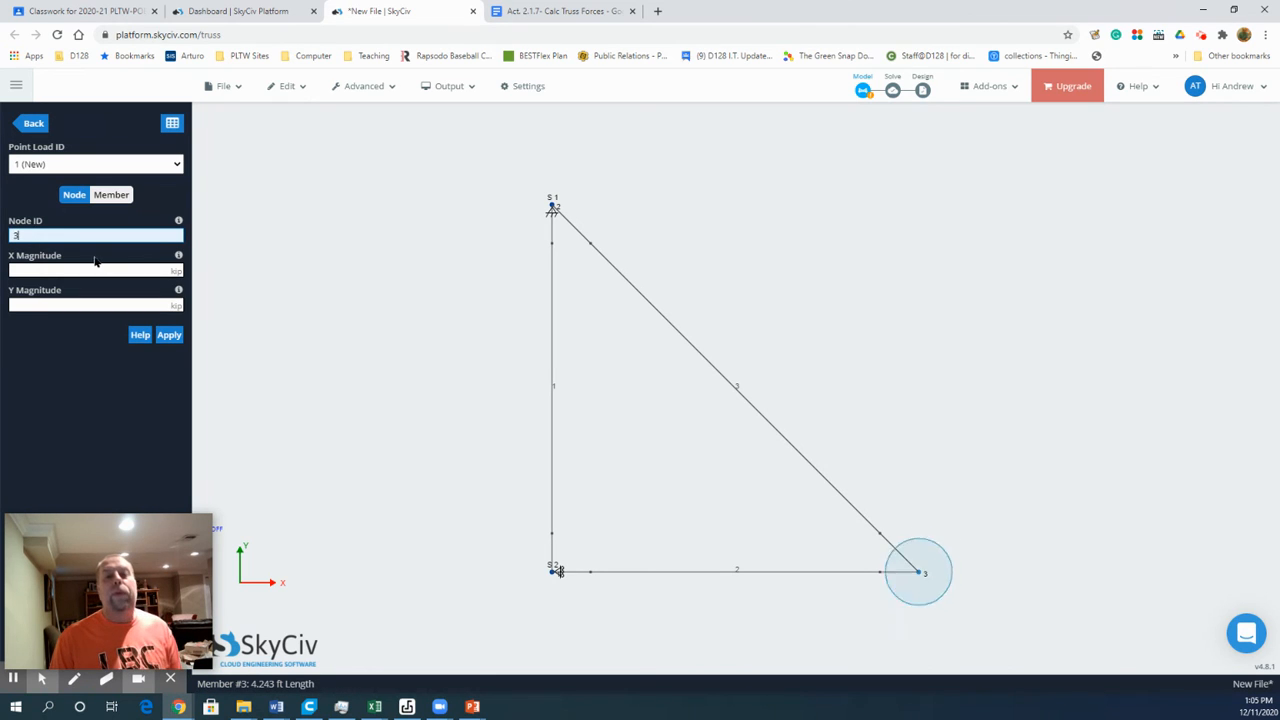
click(58, 305)
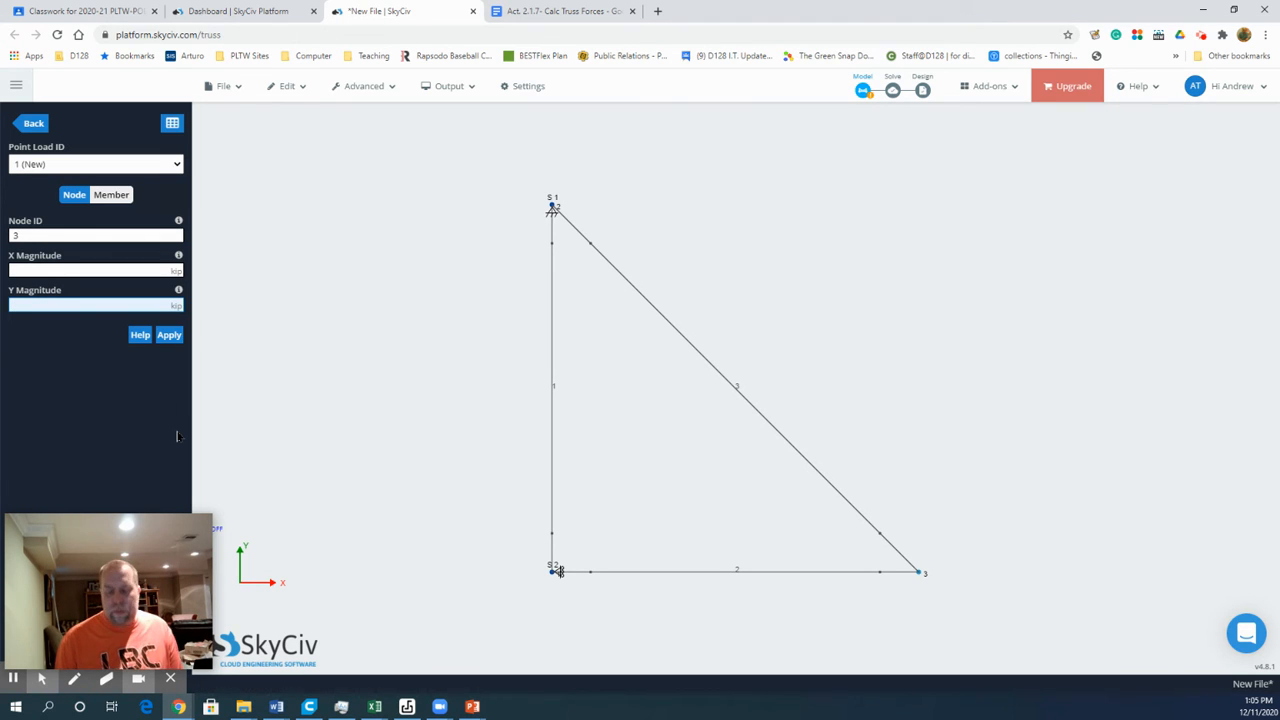
click(169, 335)
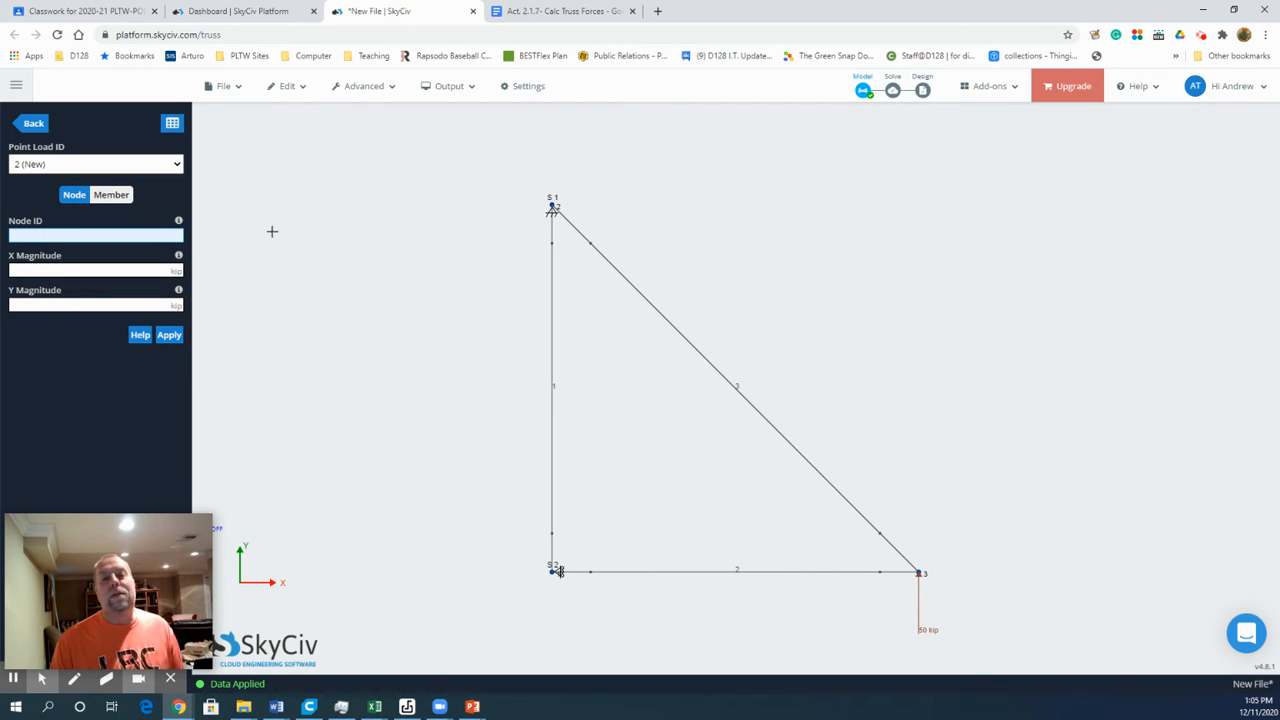
click(40, 125)
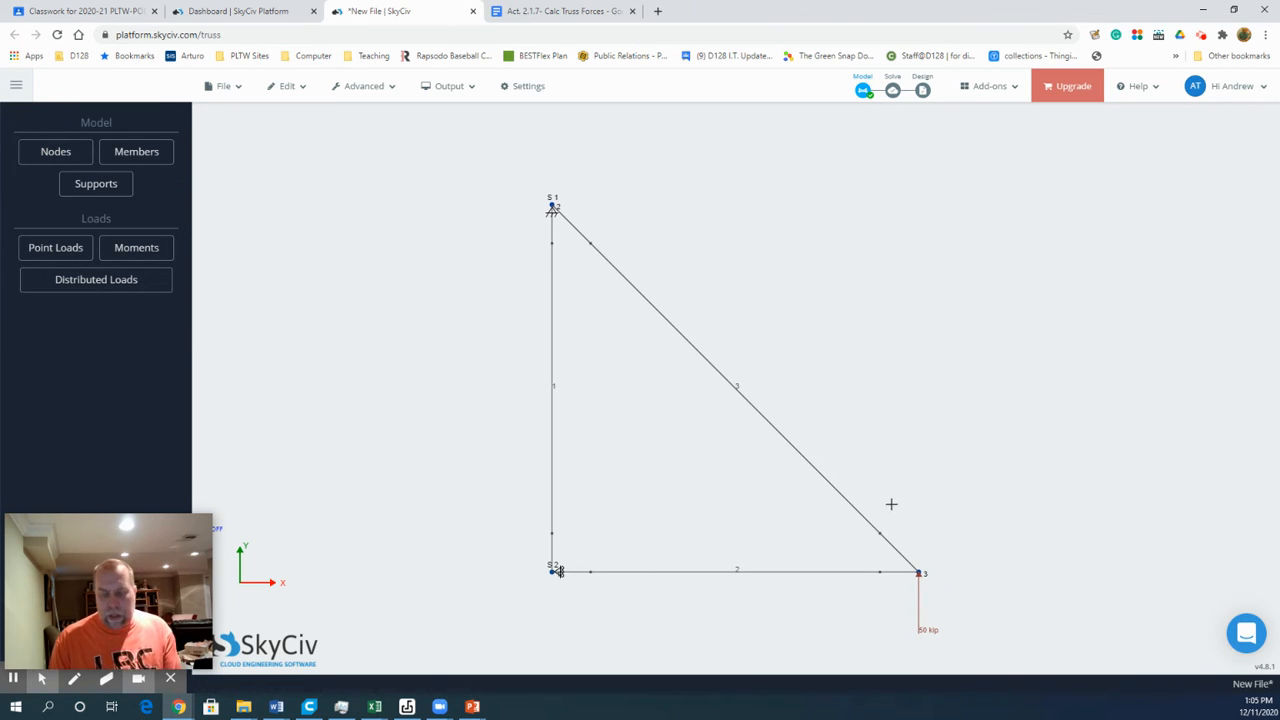
Step: Try to delete the upward load at node 3 and undo the mistaken deletion of the node
mouse_move(934, 597)
mouse_down()
mouse_move(894, 637)
mouse_move(940, 589)
mouse_move(928, 608)
mouse_up()
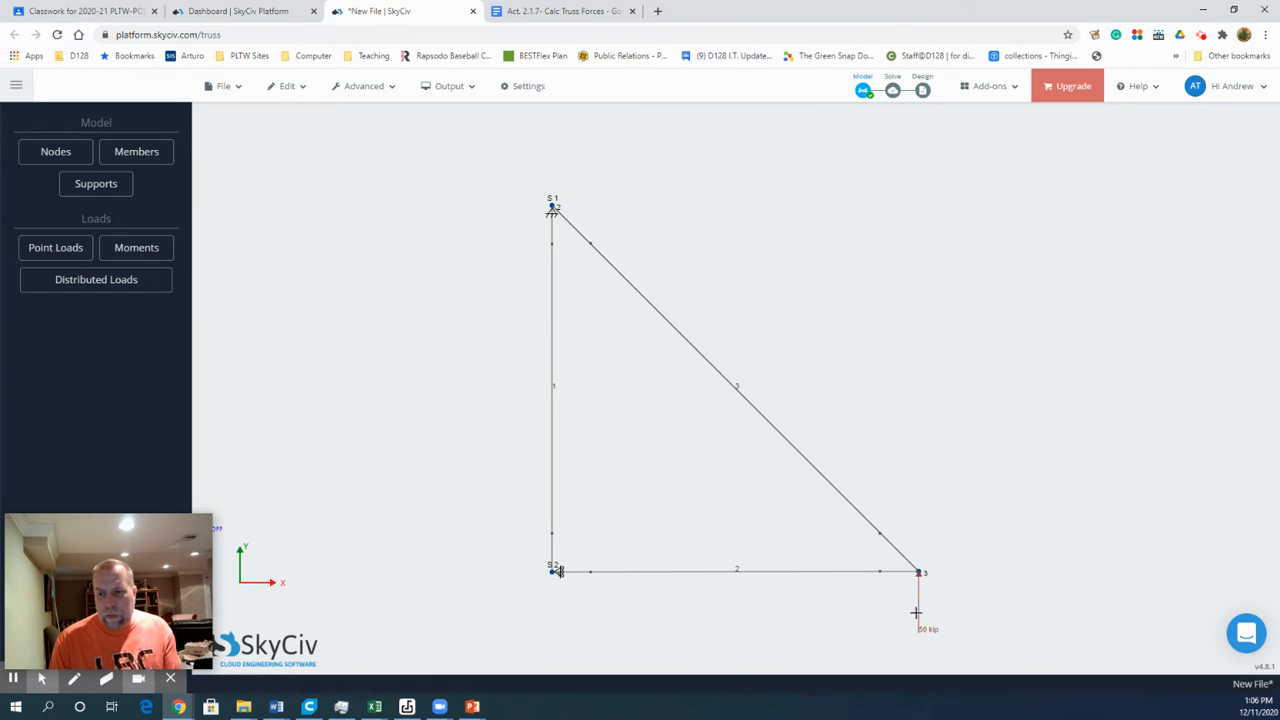
click(919, 573)
click(919, 573)
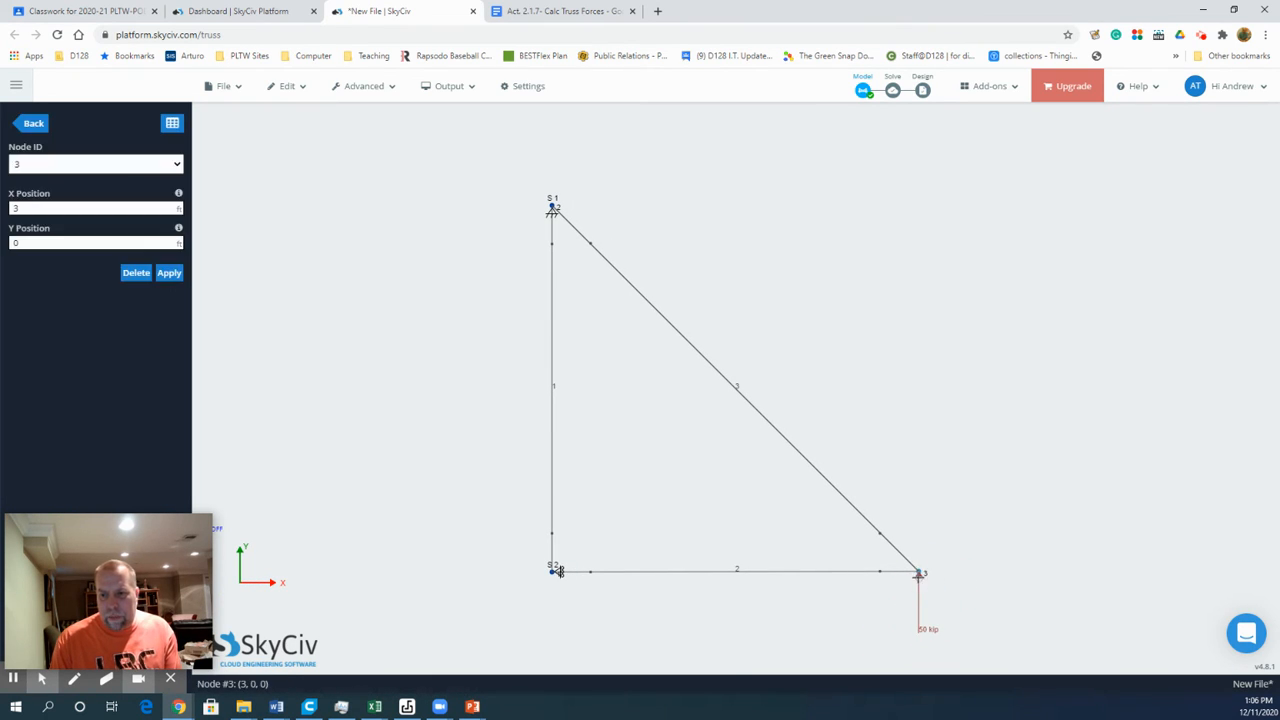
key(Delete)
click(742, 443)
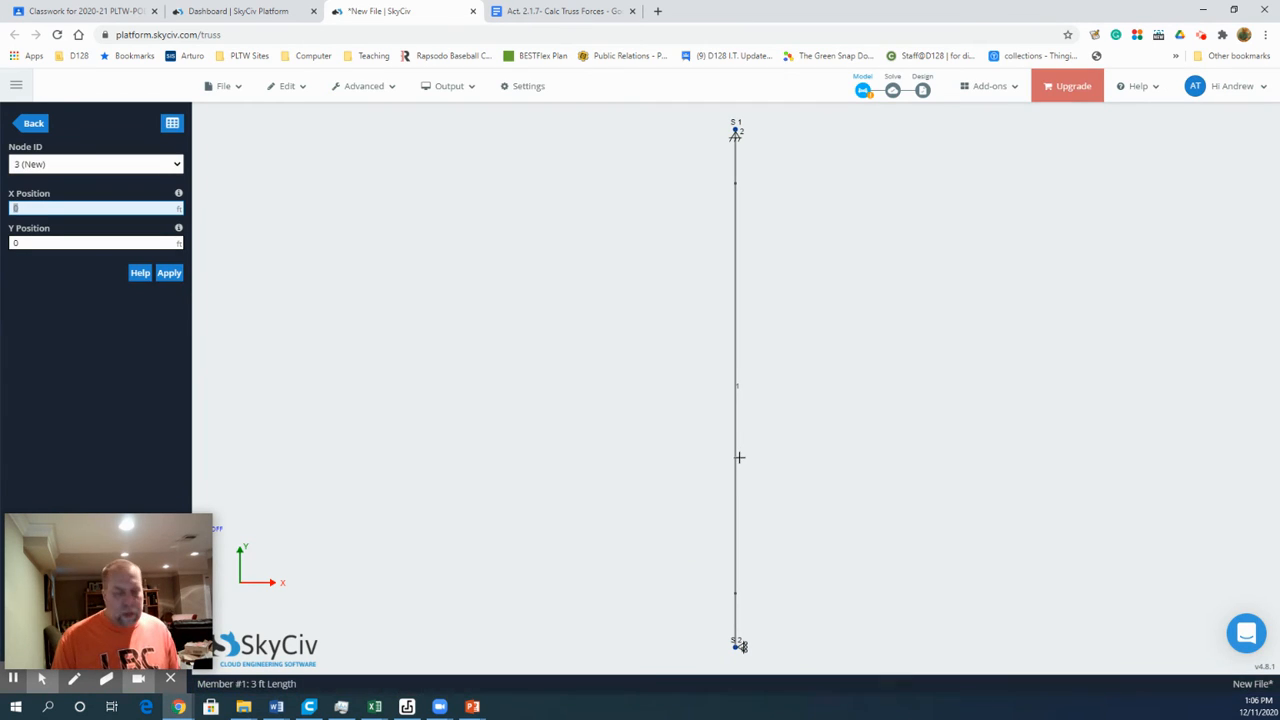
key(ctrl+z)
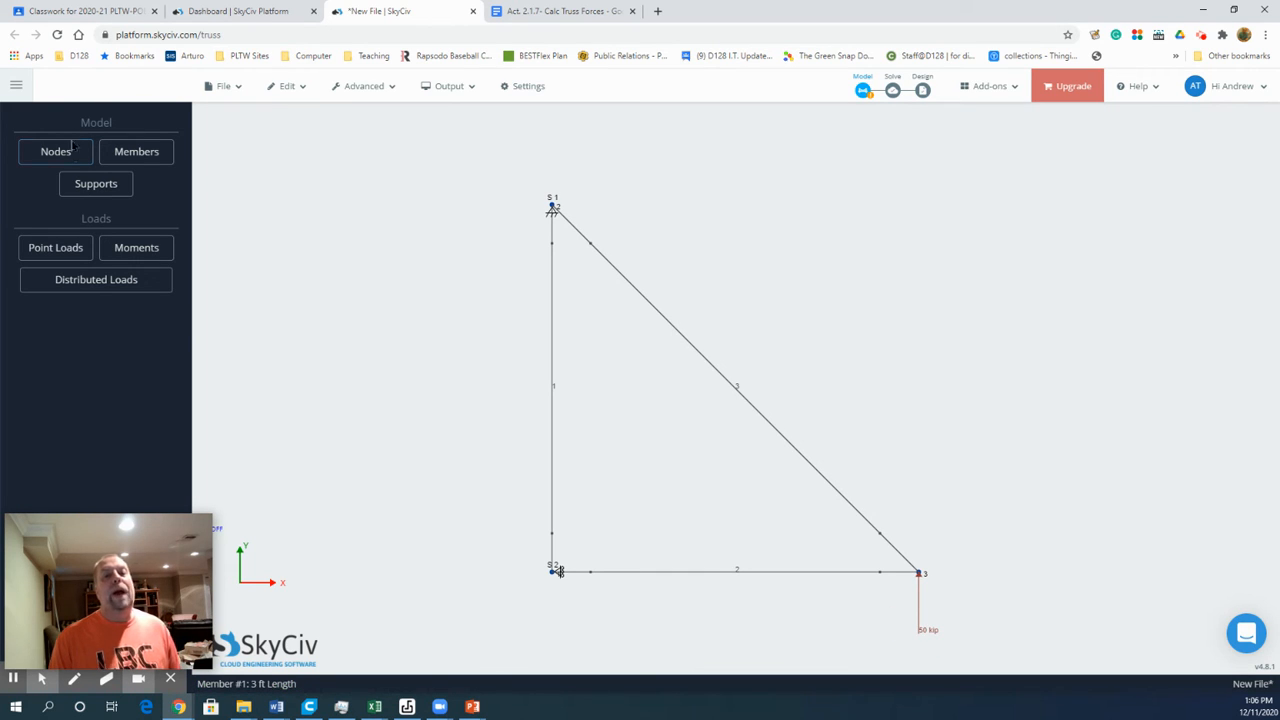
Step: Add a downward point load at node 3 with a Y magnitude of -50 kip
click(62, 248)
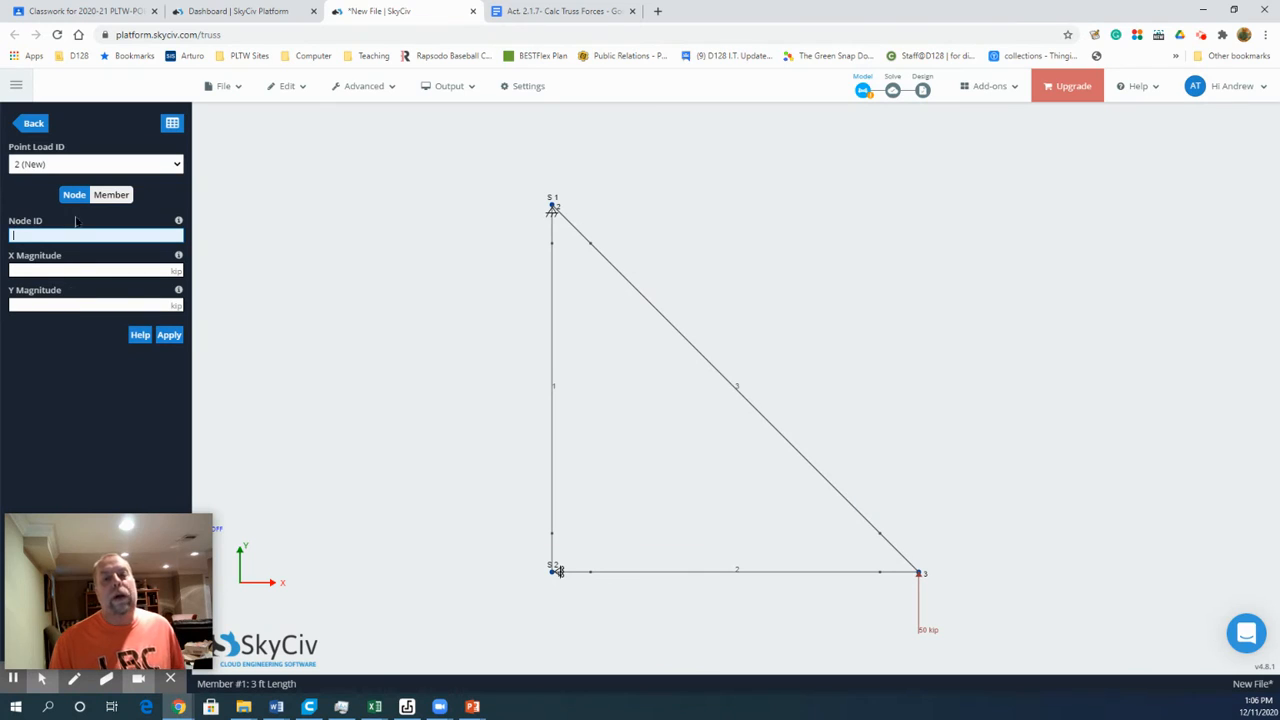
text(3)
click(62, 305)
text(-50)
key(Return)
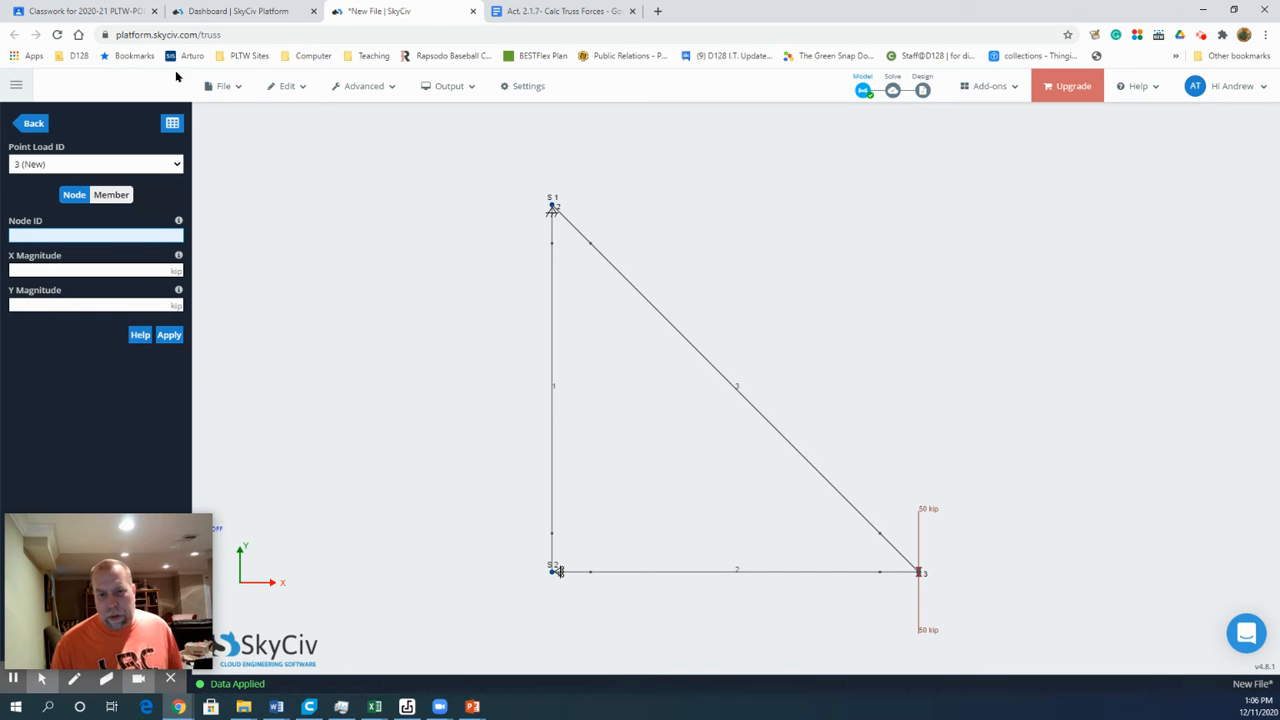
Step: Delete the upward 50 kip point load at node 3, keeping the downward one
click(920, 621)
click(918, 599)
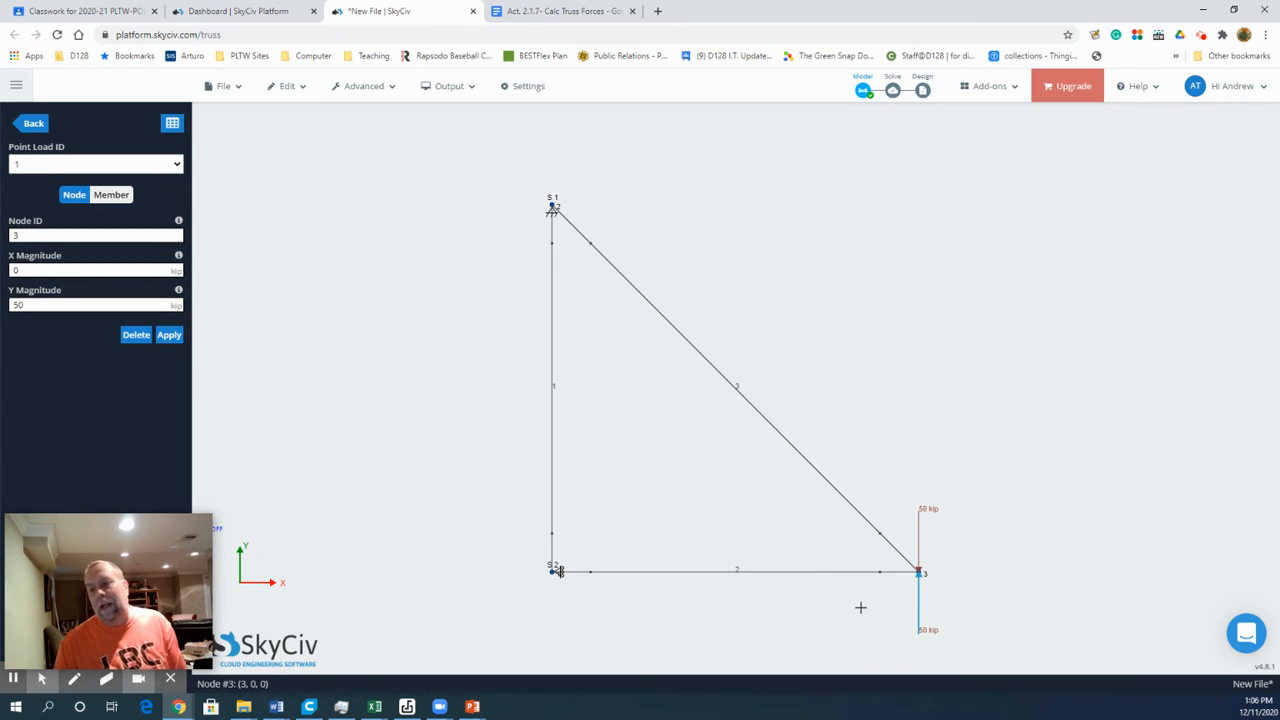
key(Delete)
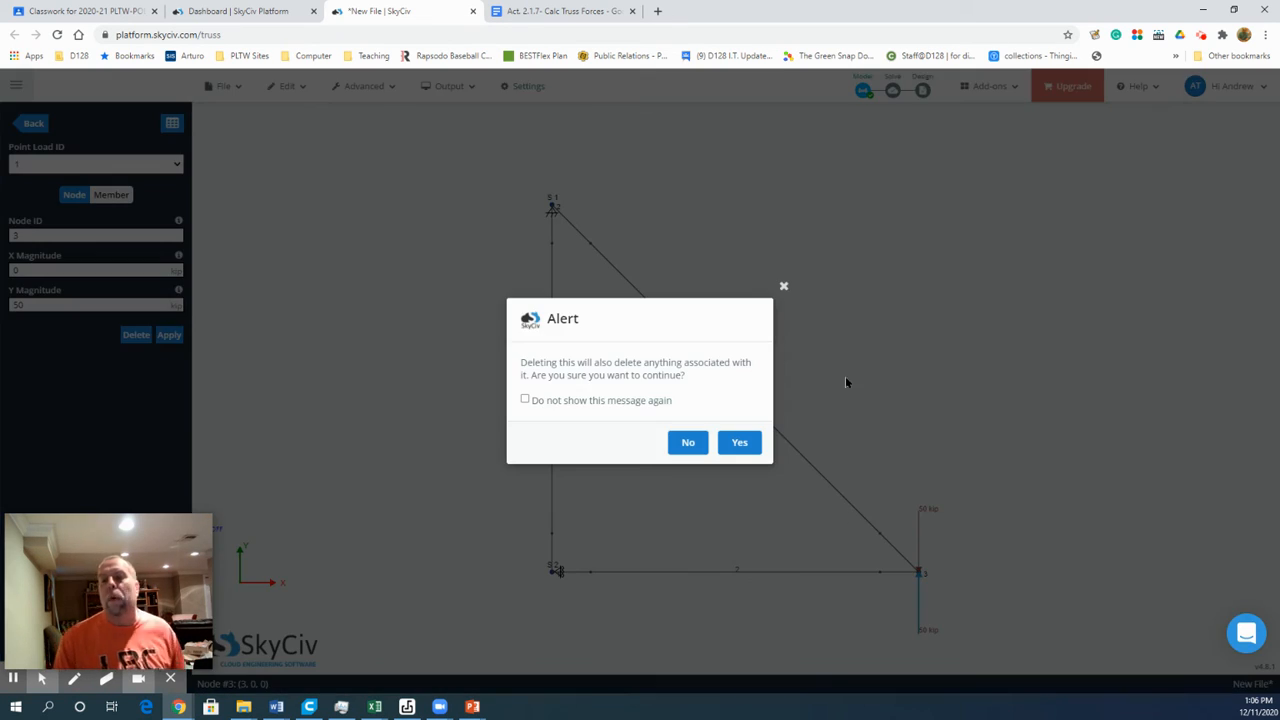
click(738, 442)
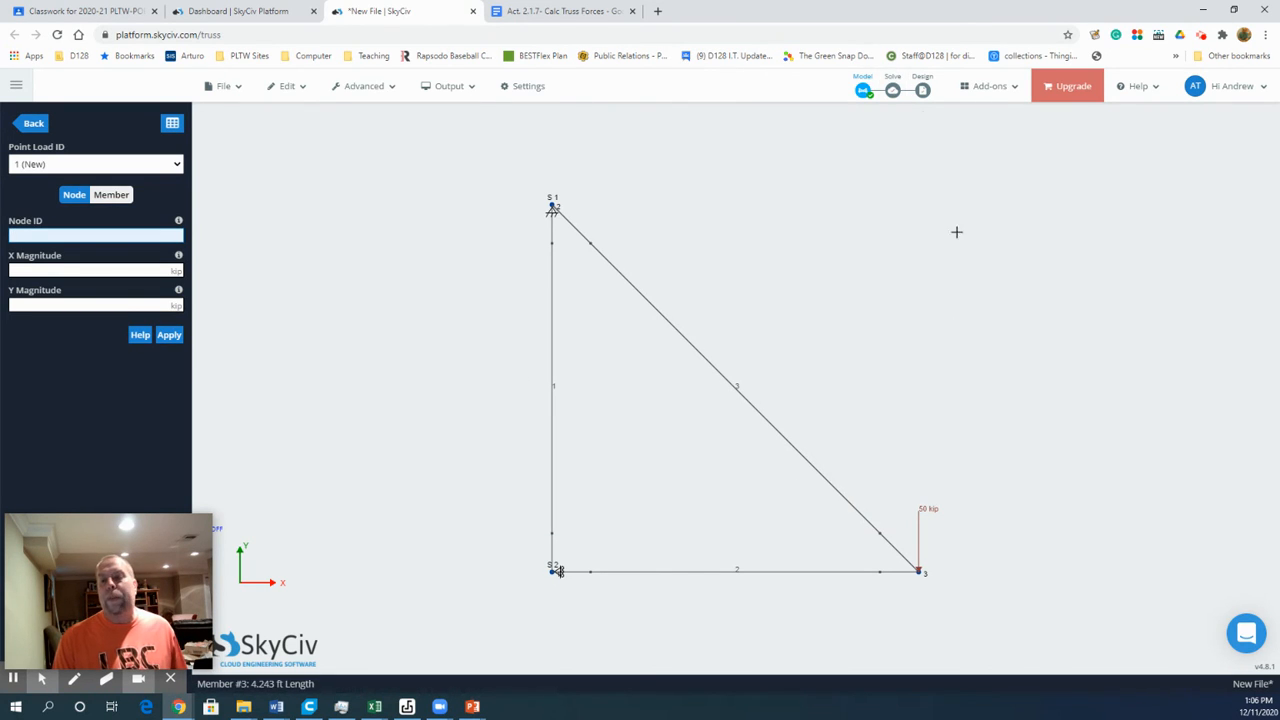
Step: Solve the truss with a linear static analysis and display the support reactions and simple axial member forces
click(892, 90)
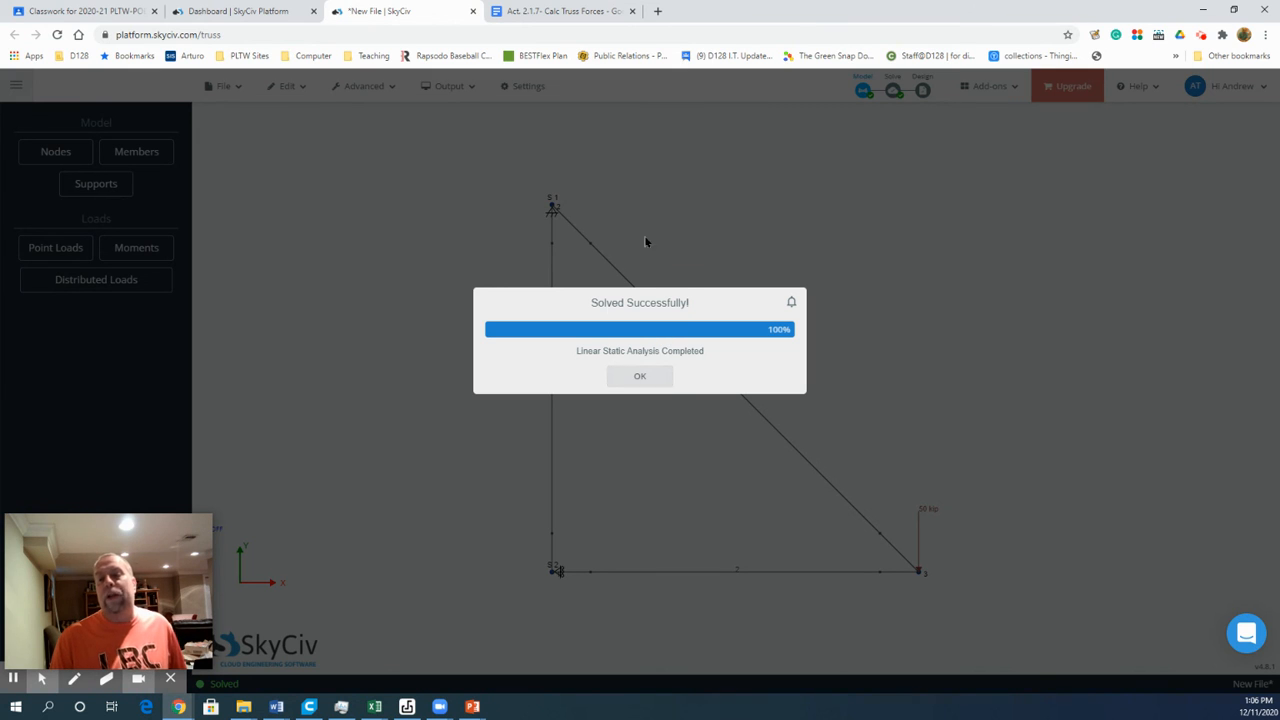
click(640, 375)
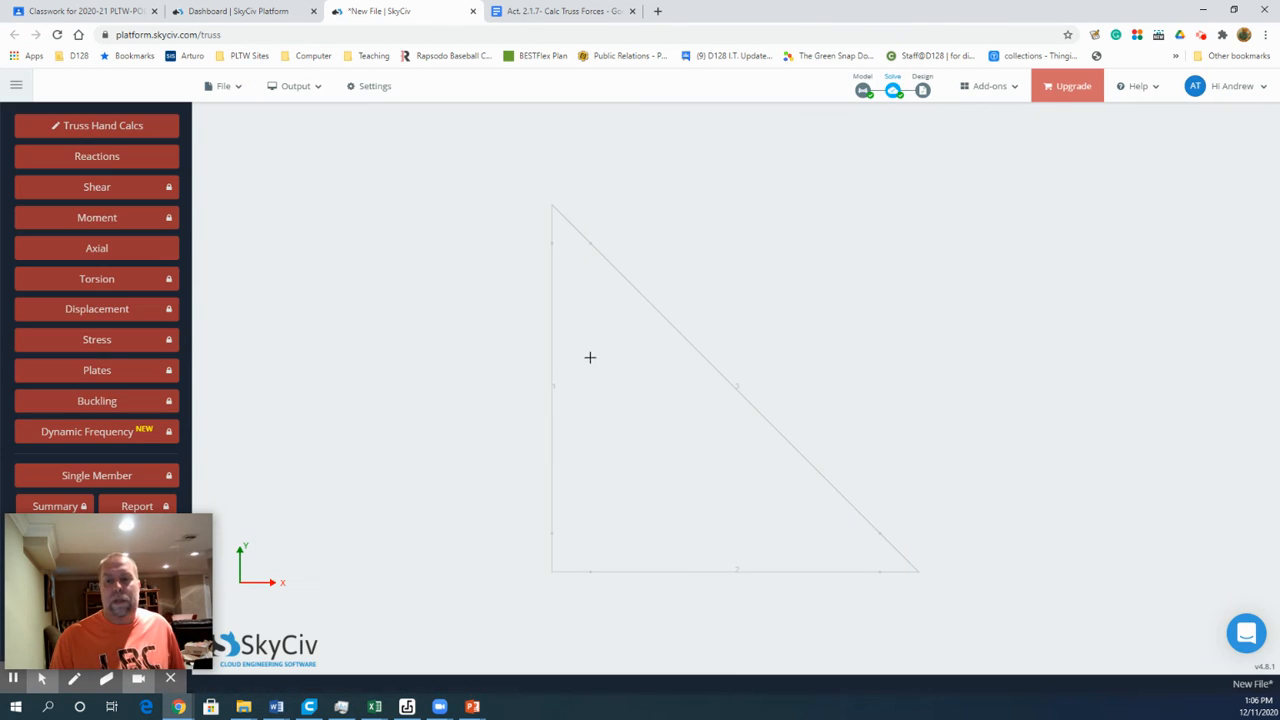
click(110, 160)
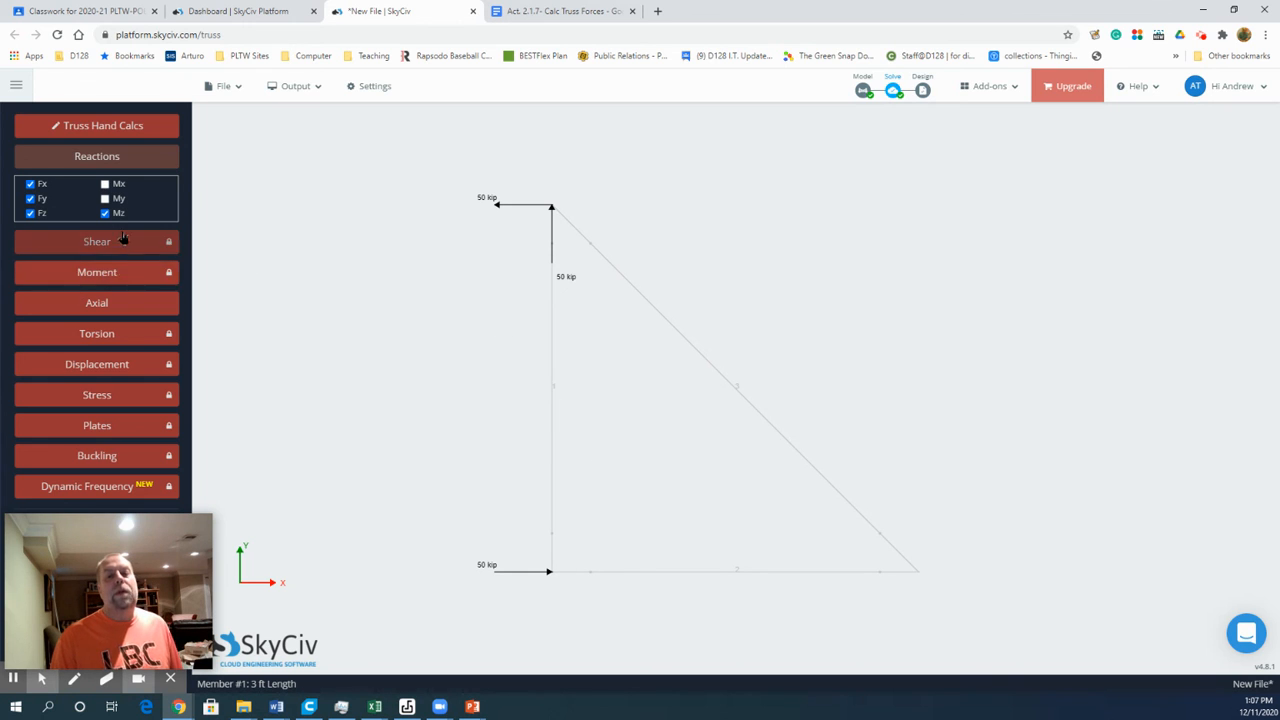
click(100, 305)
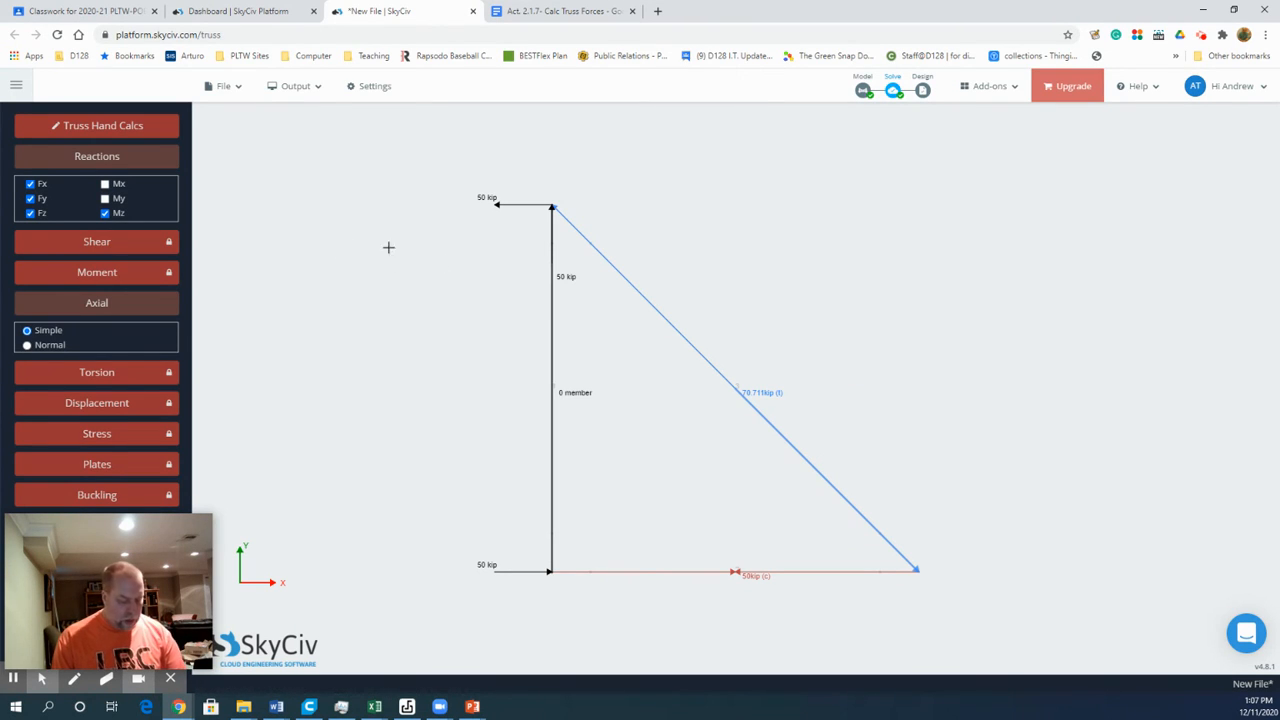
click(1200, 36)
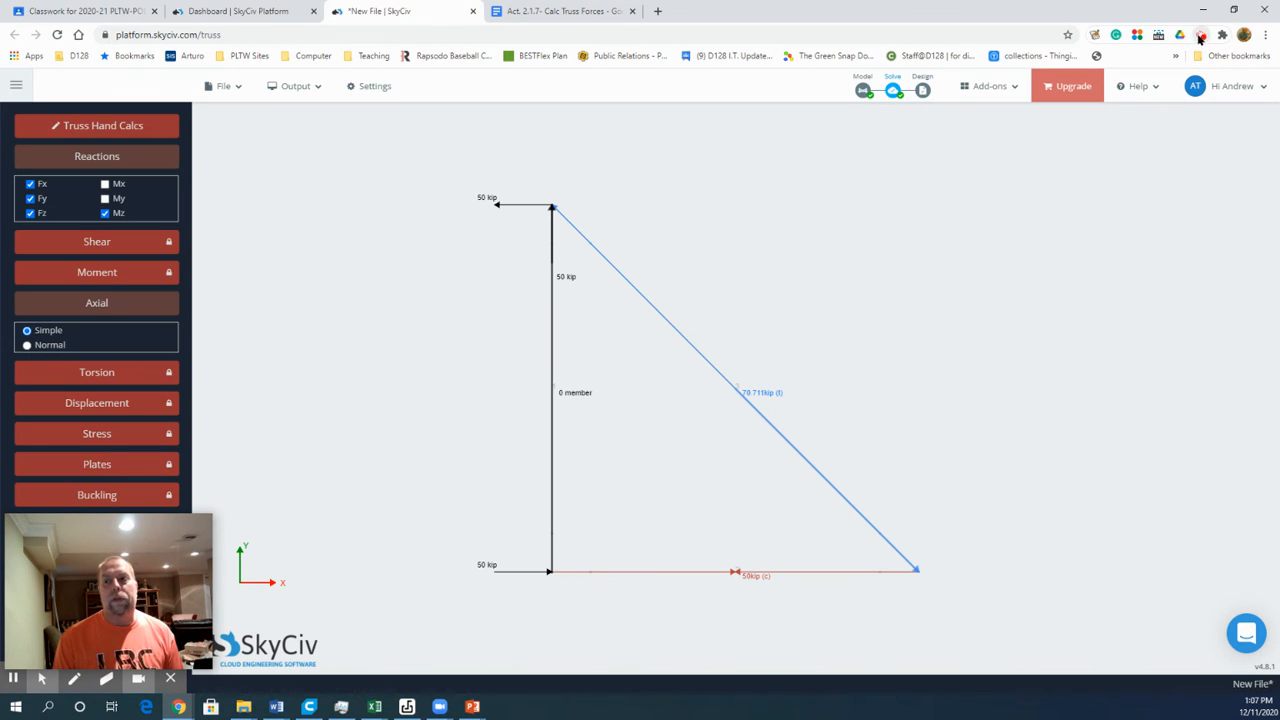